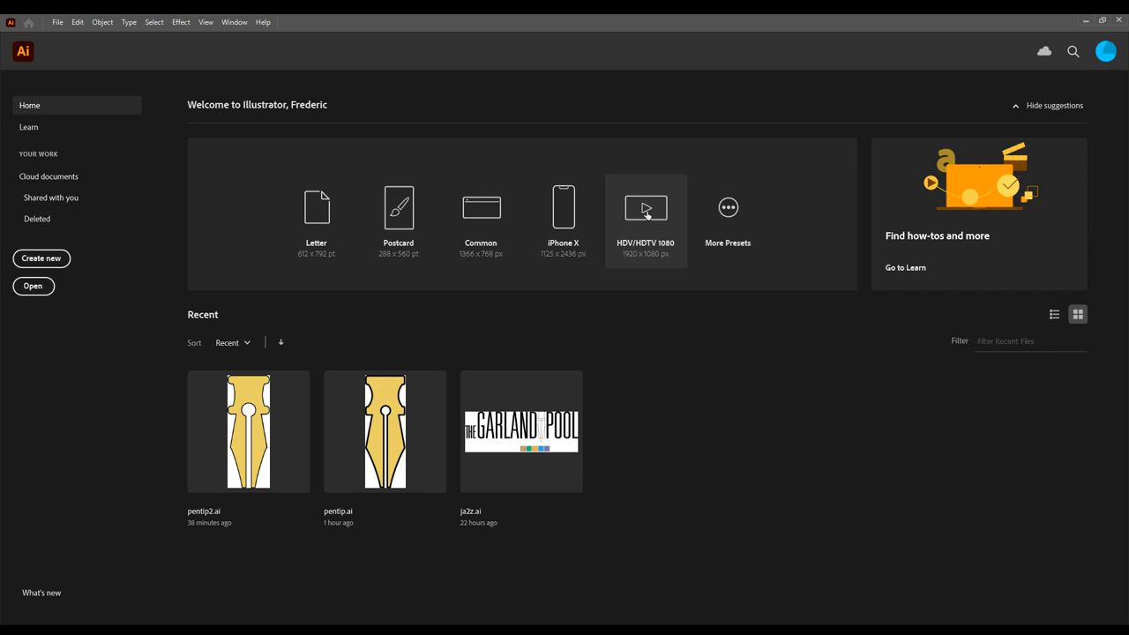
- Create a new document from the HDV/HDTV 1080 preset
click(646, 215)
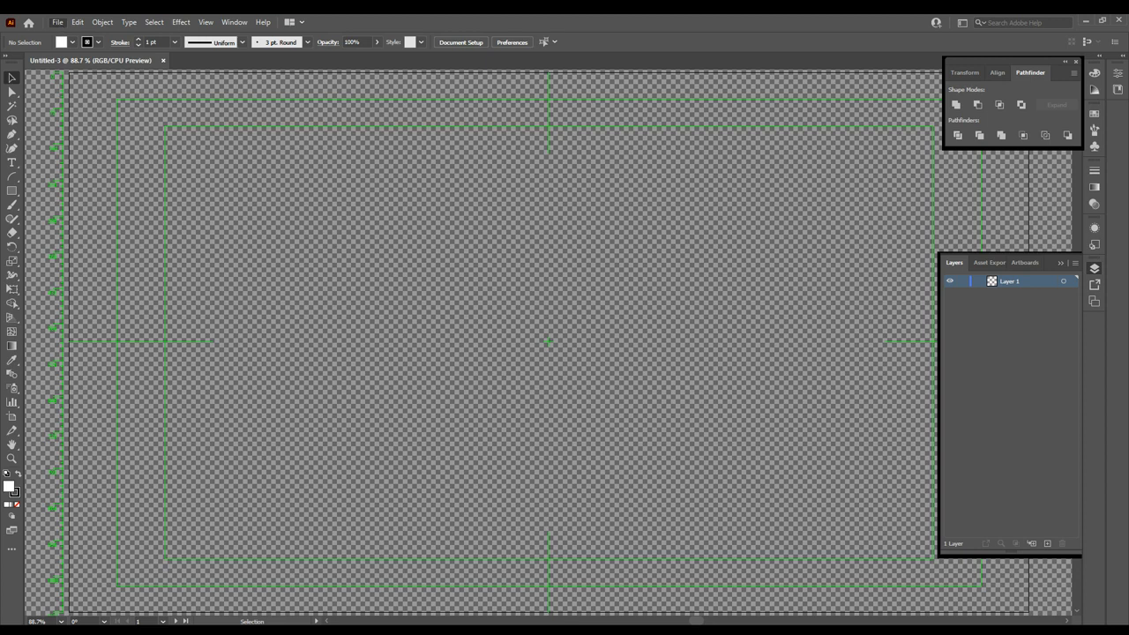
- In Document Setup, turn on Simulate Colored Paper and set both grid colours to white
click(121, 319)
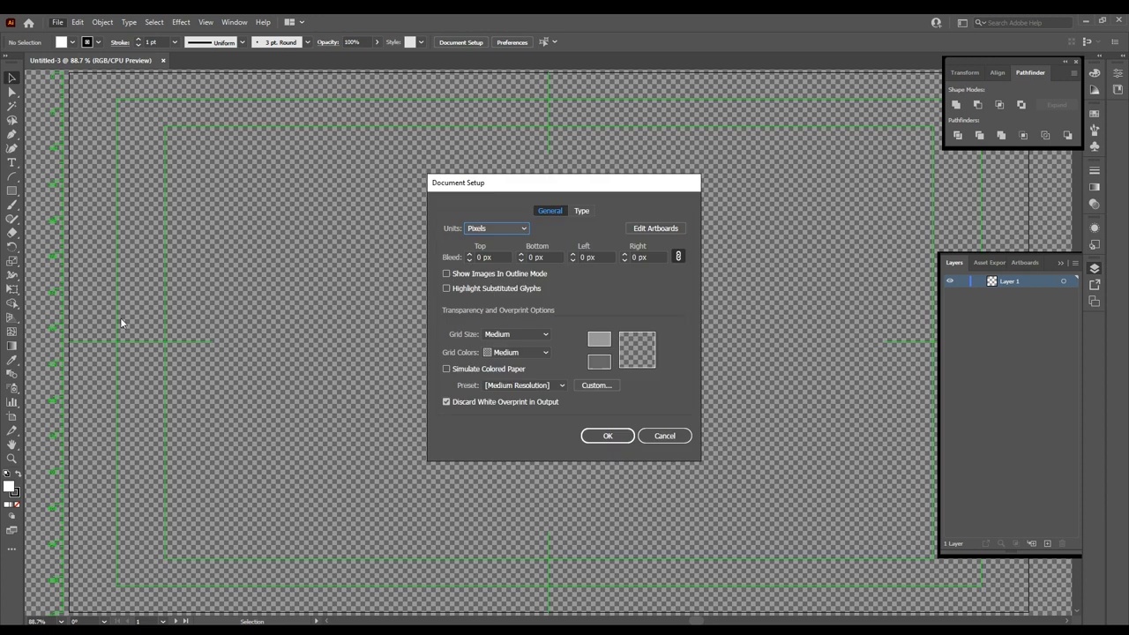
click(447, 369)
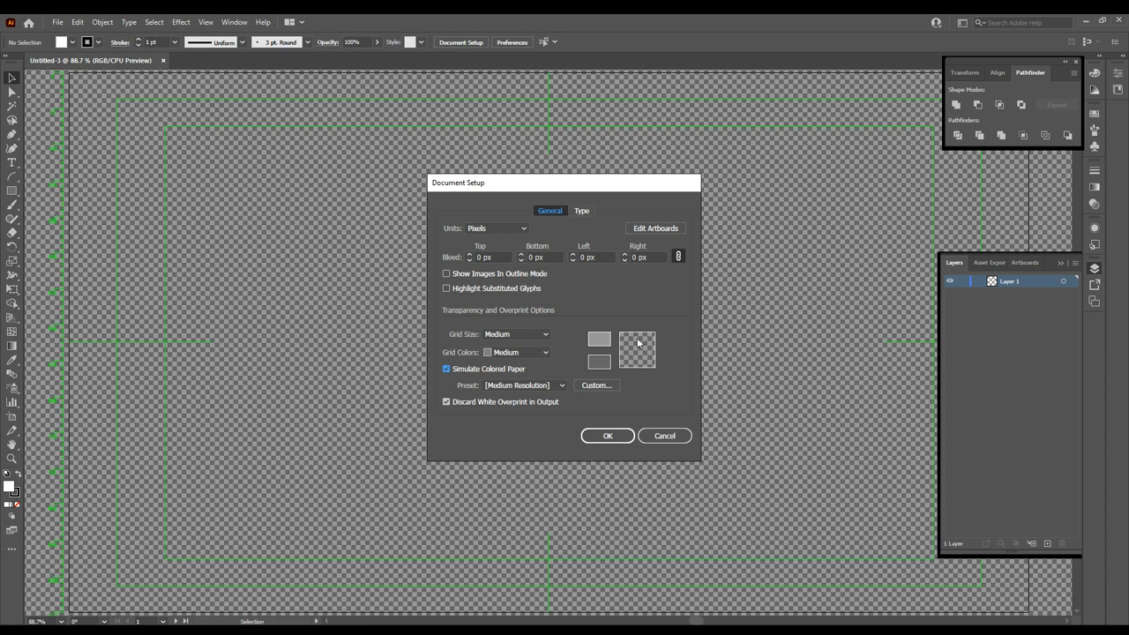
click(599, 340)
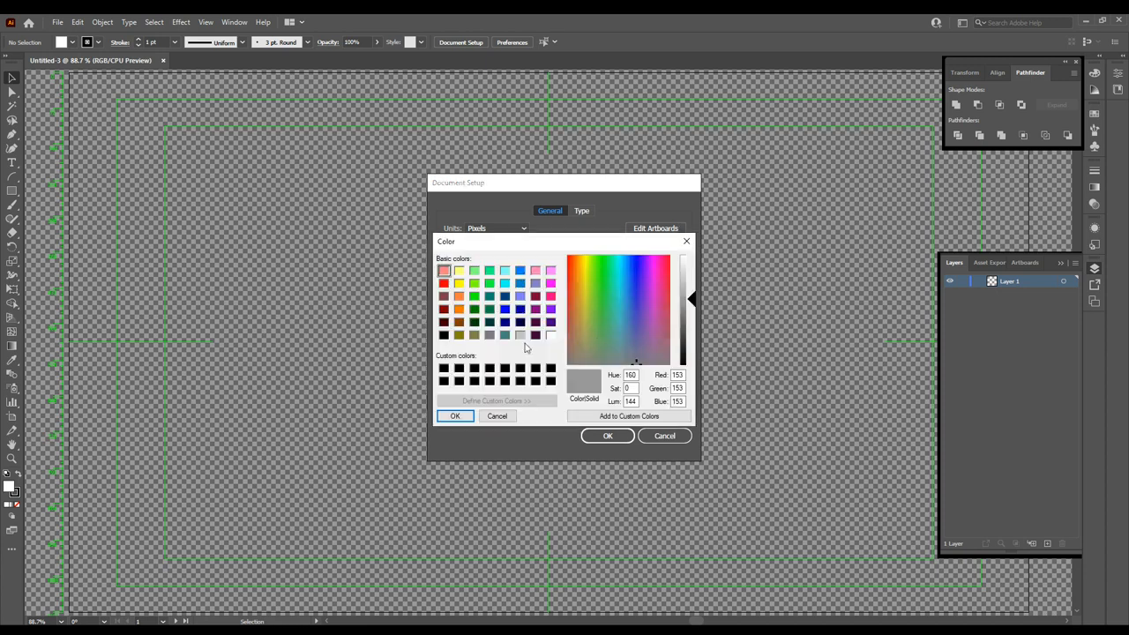
click(551, 335)
click(455, 416)
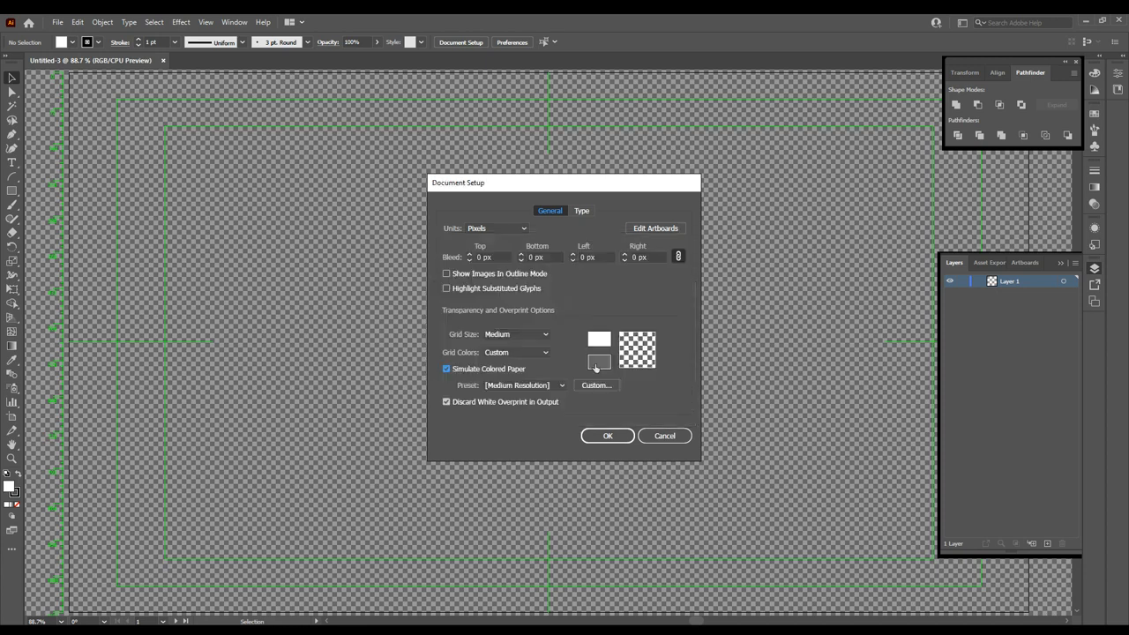
click(598, 368)
click(550, 335)
click(458, 415)
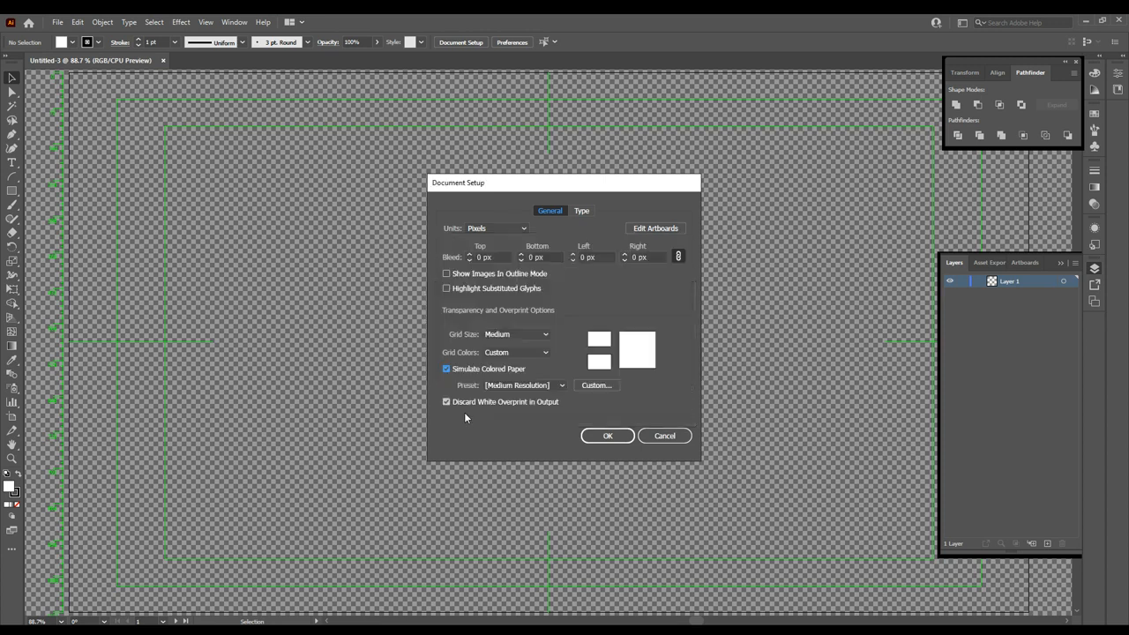
click(609, 435)
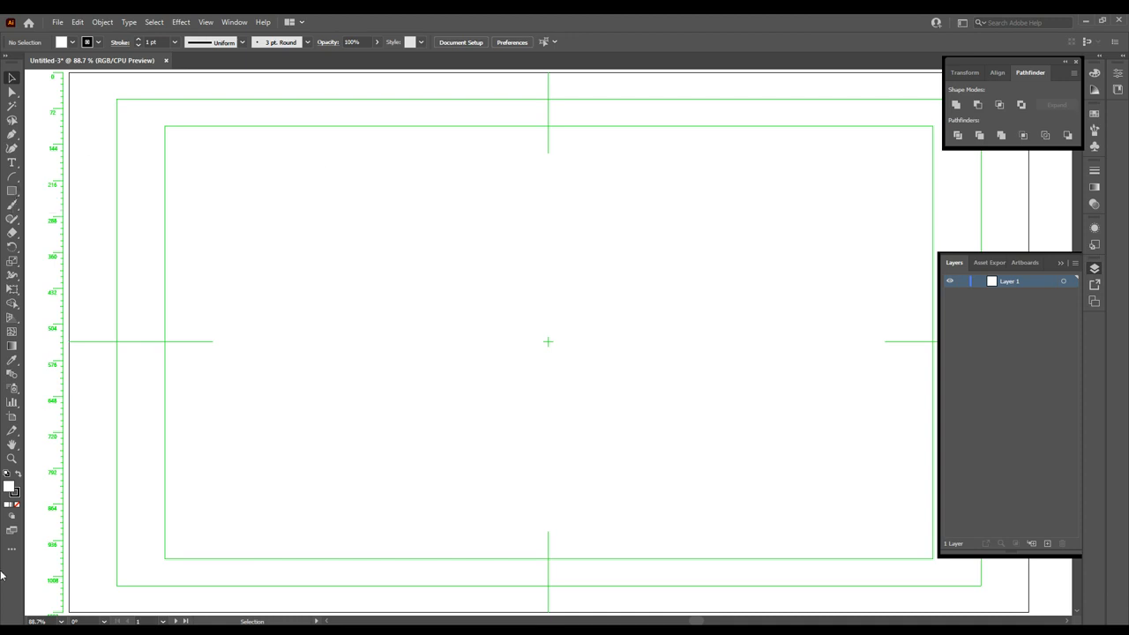
click(12, 192)
- Draw a wide flat rectangle near the artboard top and centre it horizontally
drag(456, 131, 614, 154)
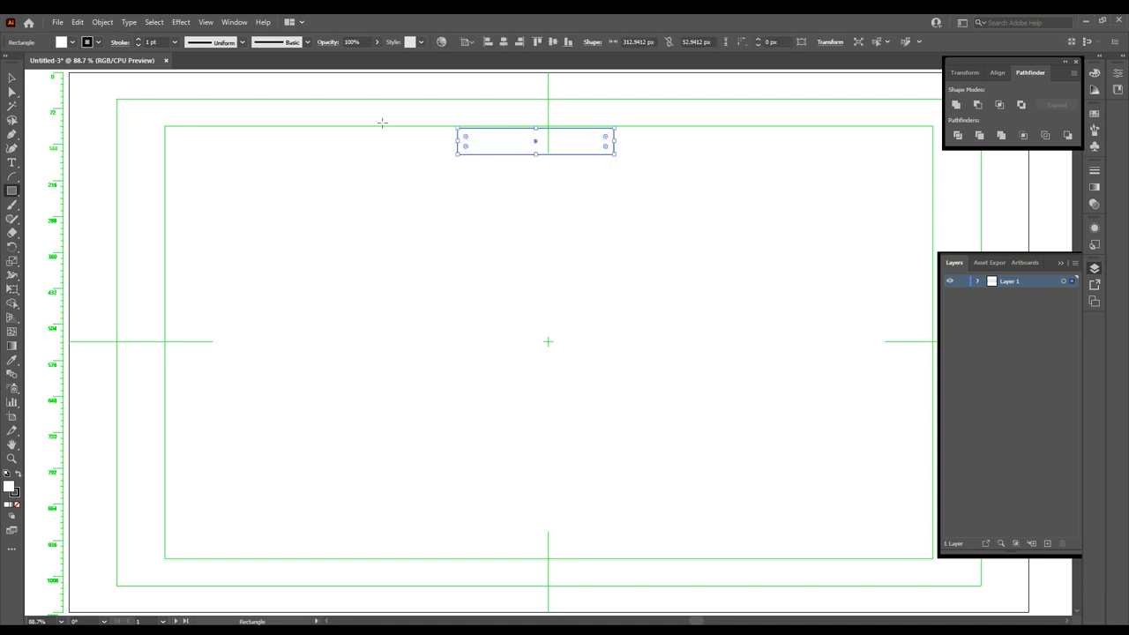
key(v)
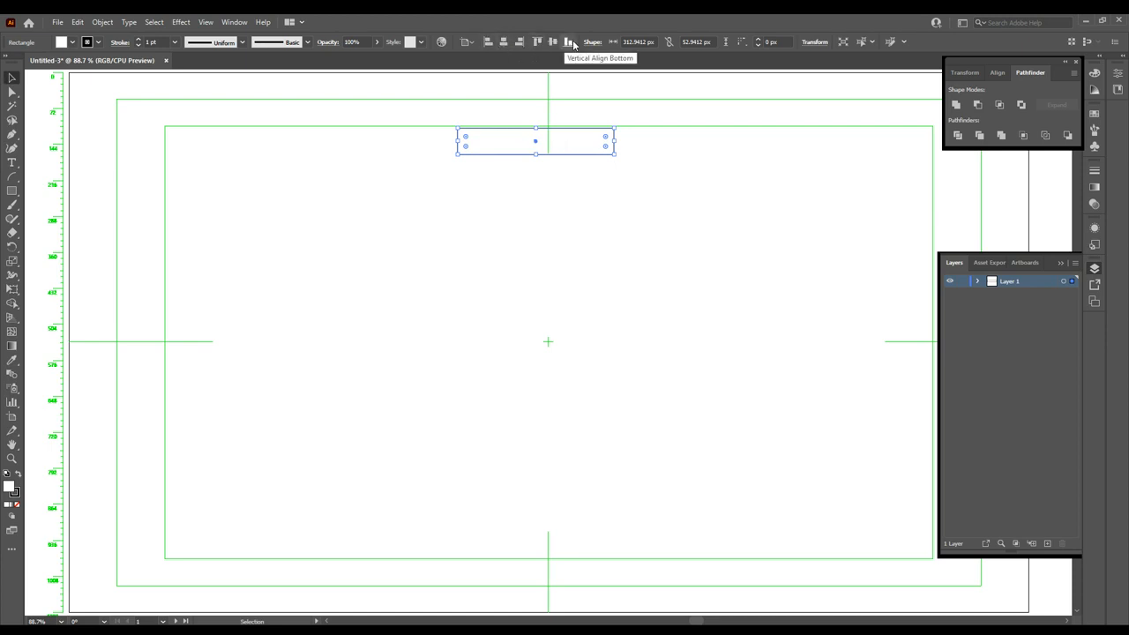
click(504, 42)
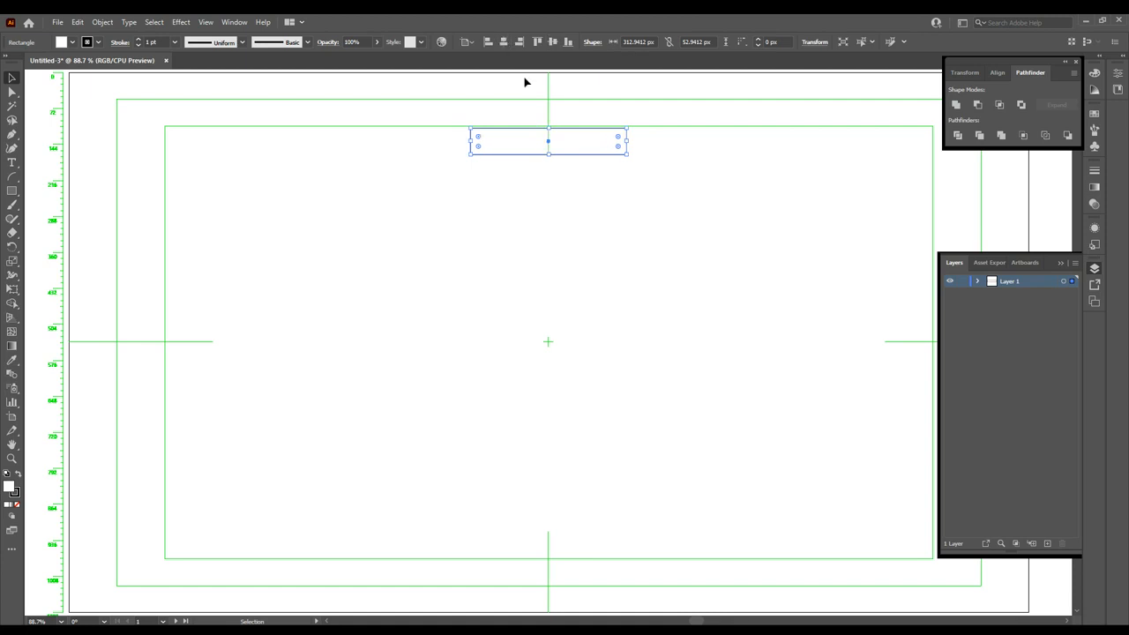
- Give the rectangle a 5 pt black outline and a yellow fill
click(72, 41)
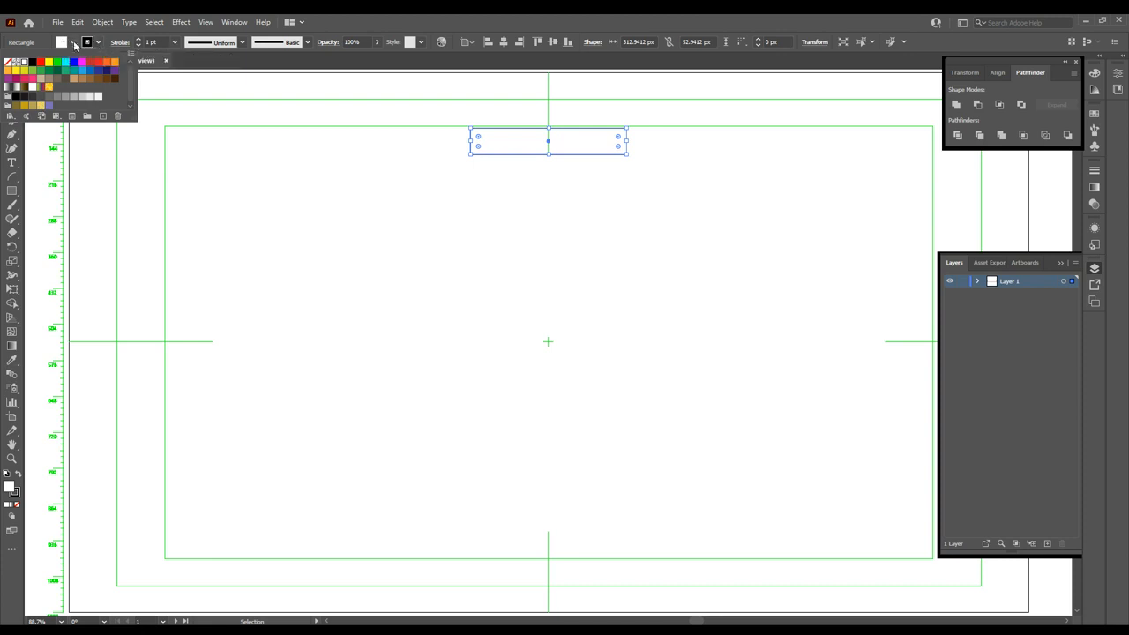
click(174, 44)
click(174, 44)
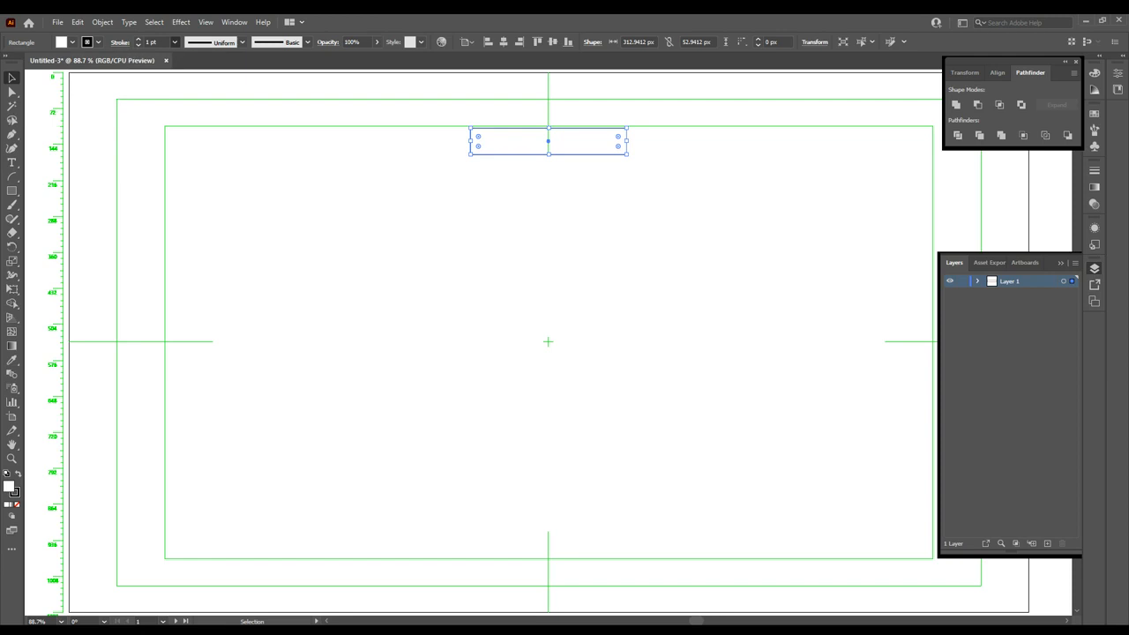
click(185, 144)
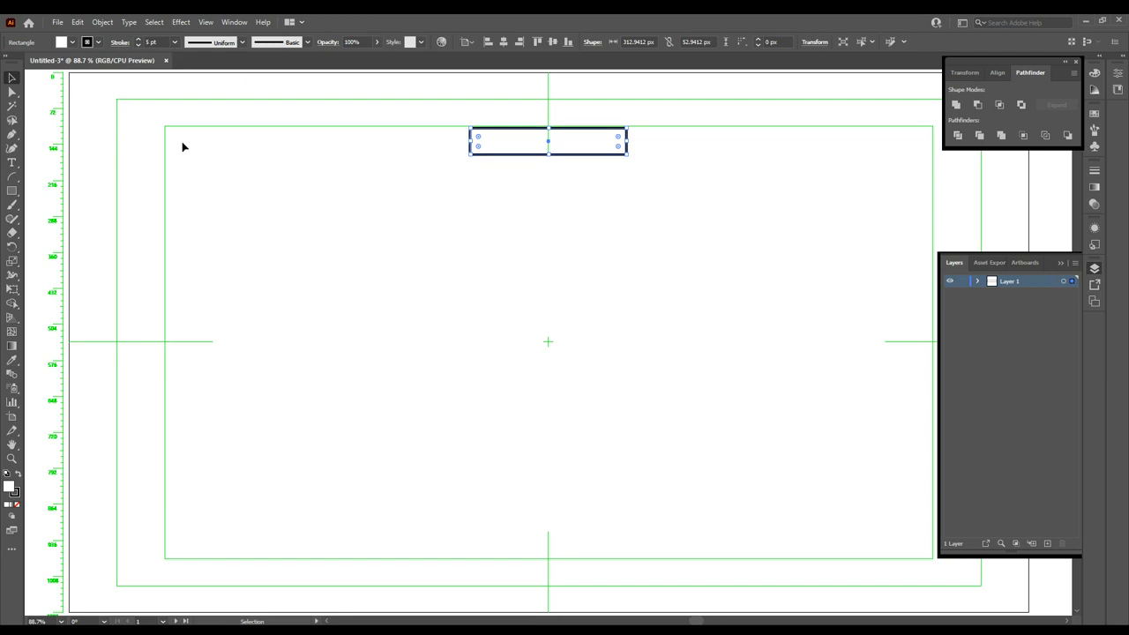
click(81, 42)
click(40, 108)
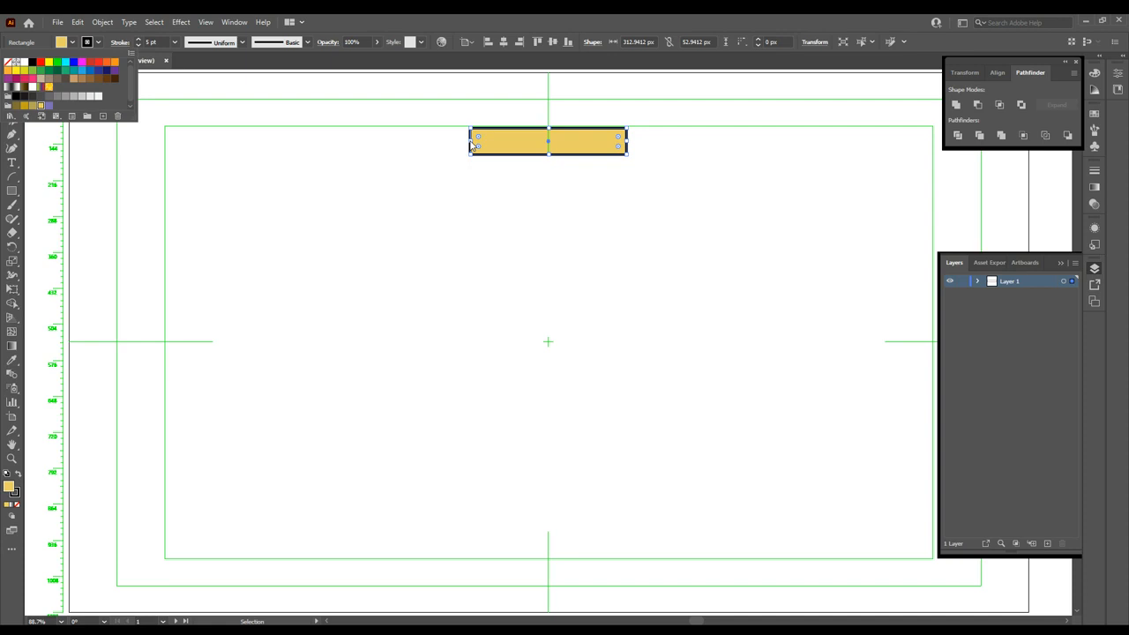
click(712, 42)
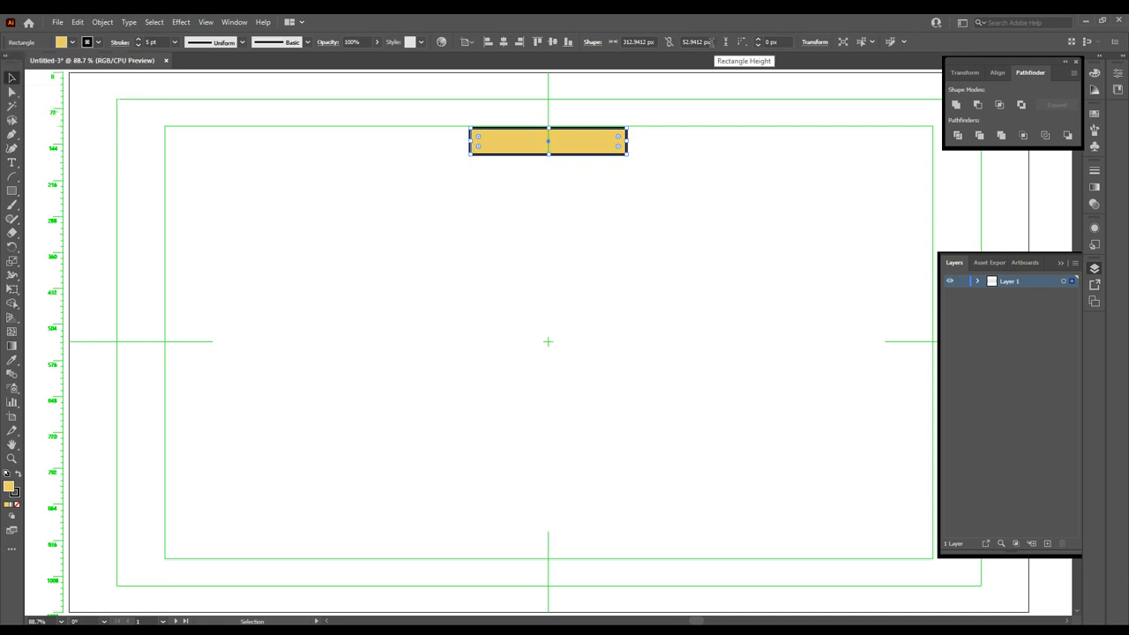
- Resize the rectangle to W 250 px and H 50 px
drag(715, 42, 675, 45)
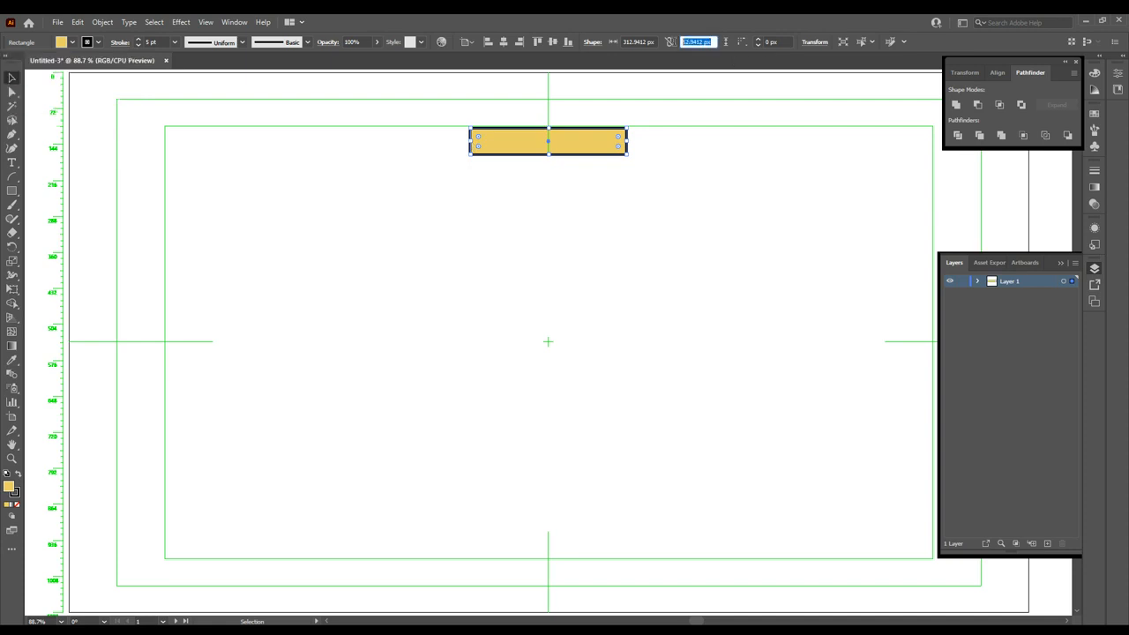
text(50)
click(654, 42)
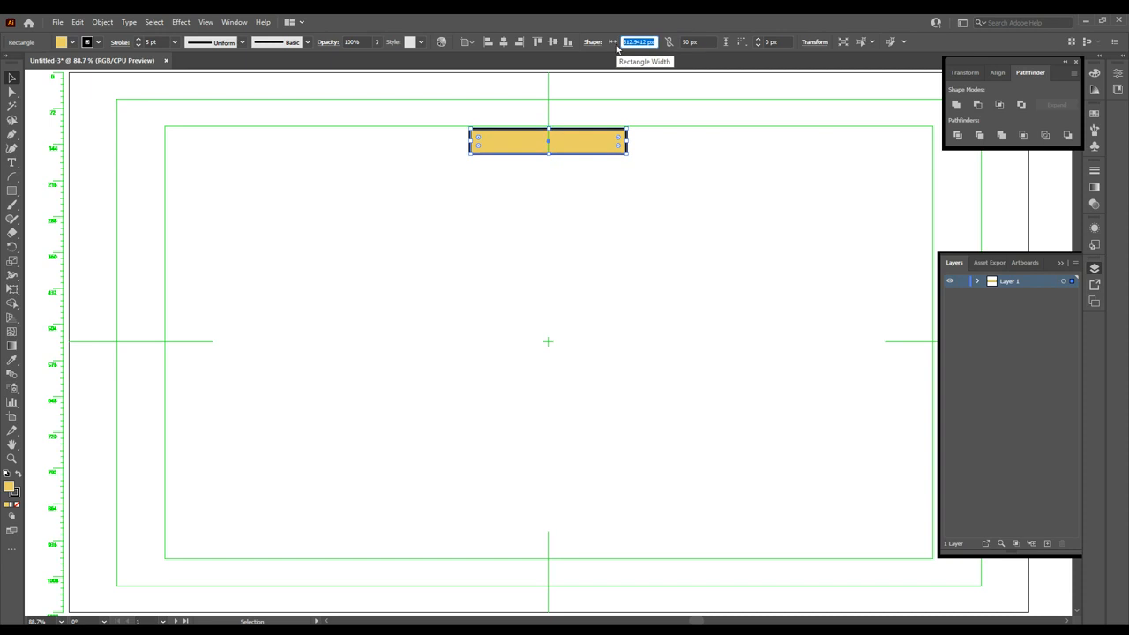
text(5)
text(250)
key(Return)
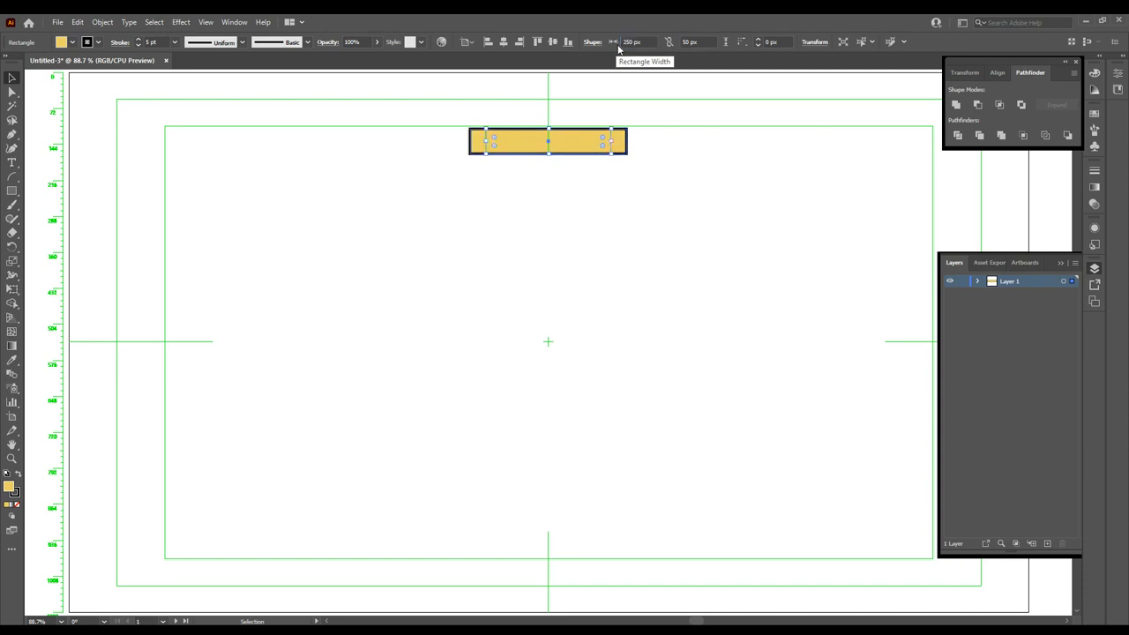
click(641, 148)
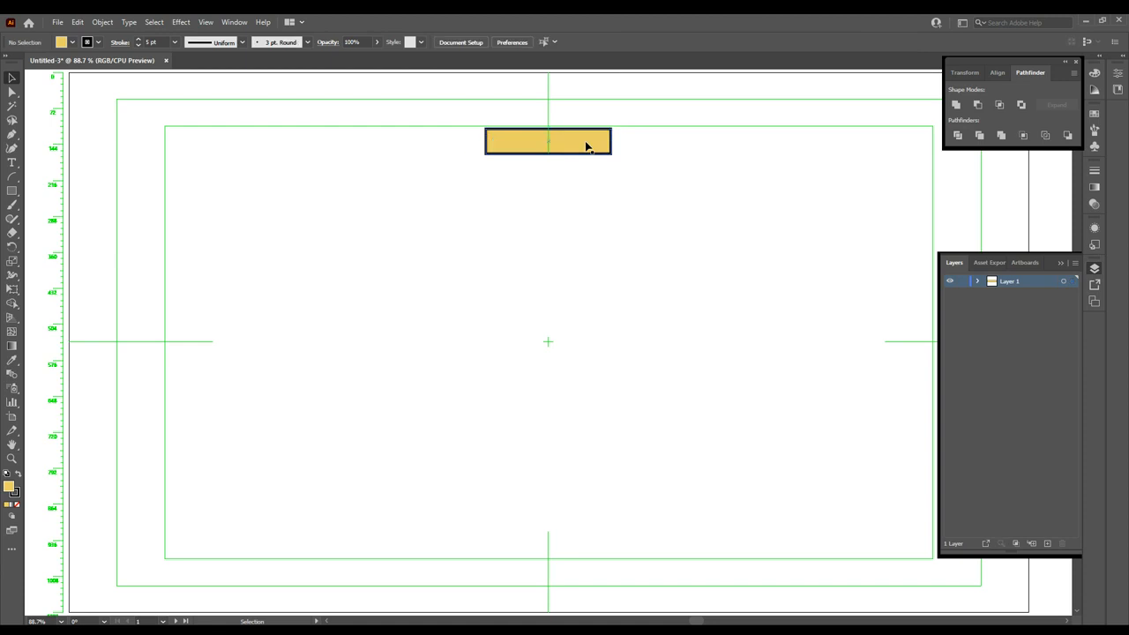
click(585, 144)
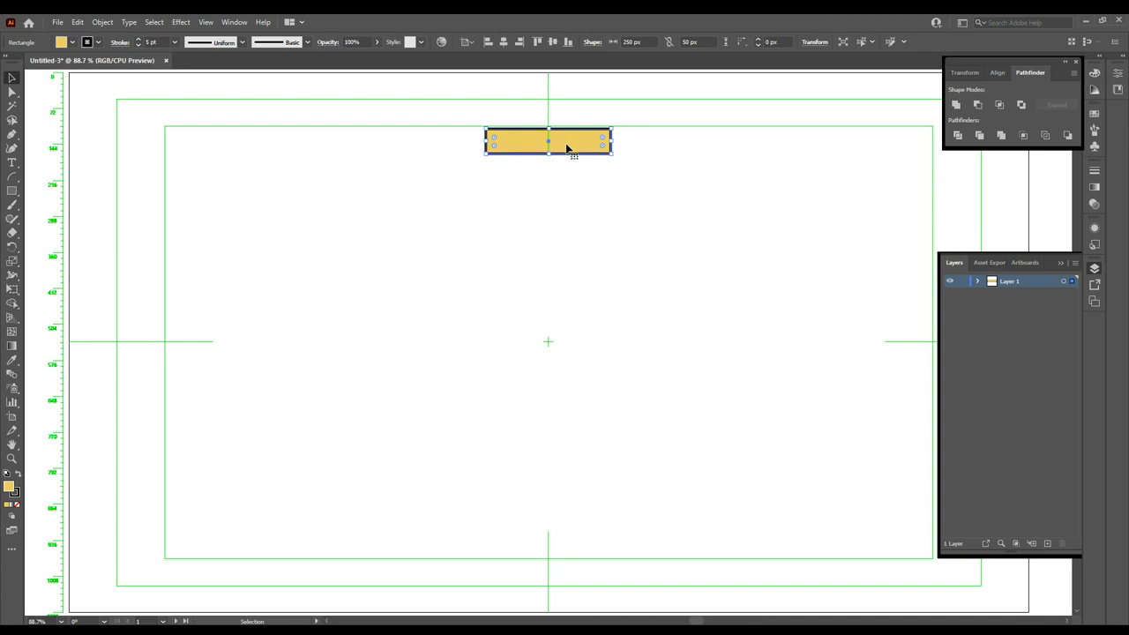
- Alt-drag a copy of the bar downward and draw two tall rectangles stacked beneath it
drag(570, 144, 567, 245)
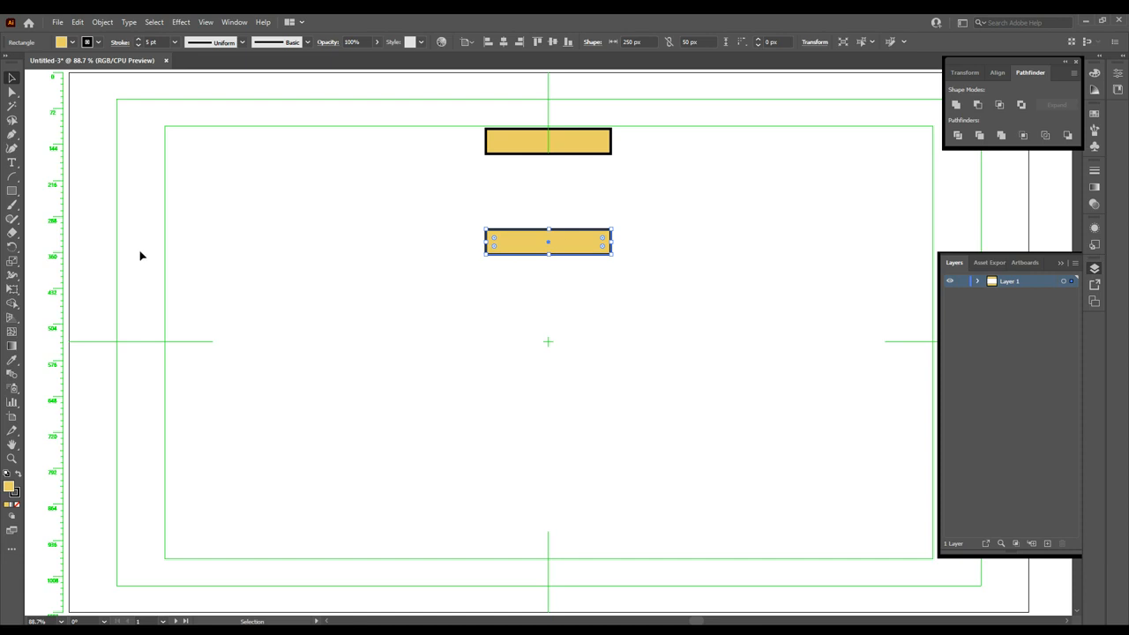
click(11, 190)
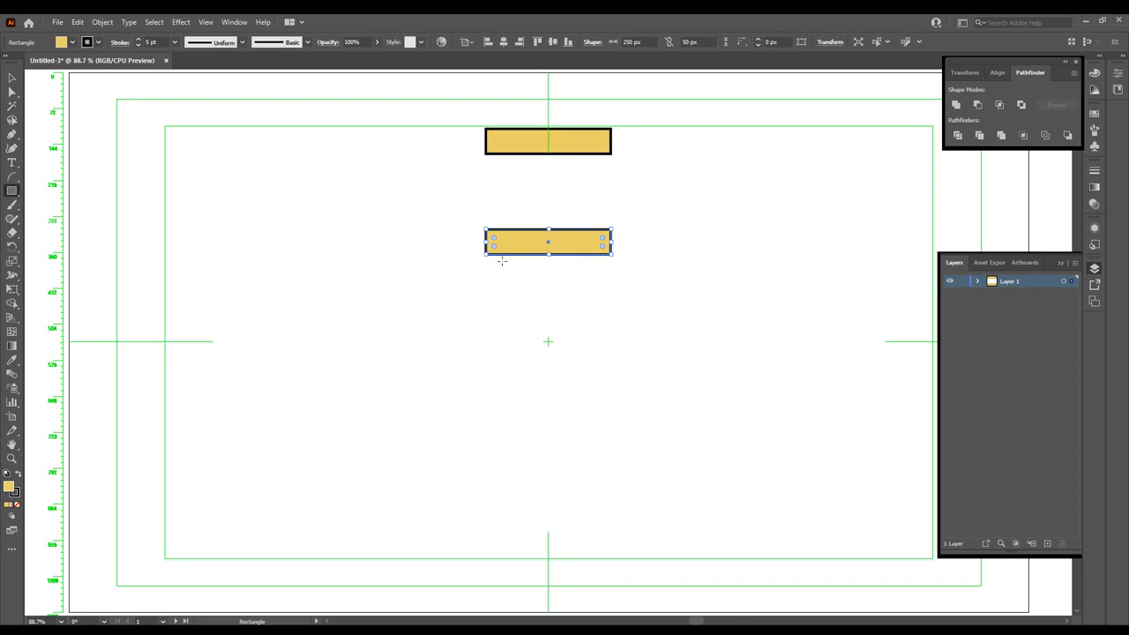
mouse_move(501, 261)
mouse_down()
mouse_move(542, 326)
mouse_move(597, 363)
mouse_move(596, 384)
mouse_up()
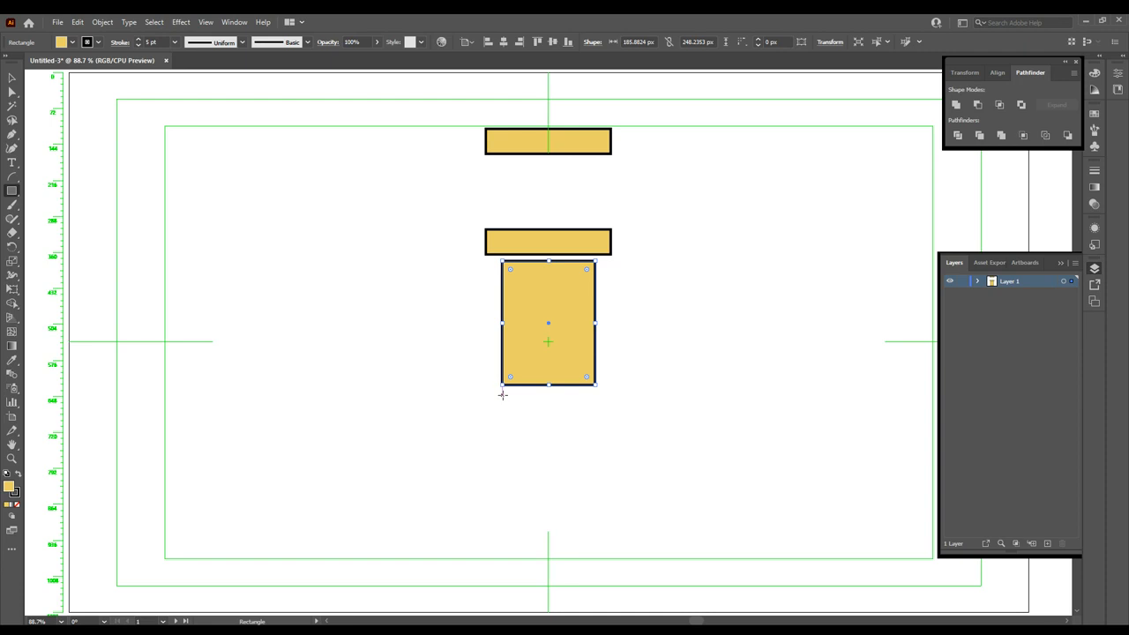
drag(502, 395, 596, 558)
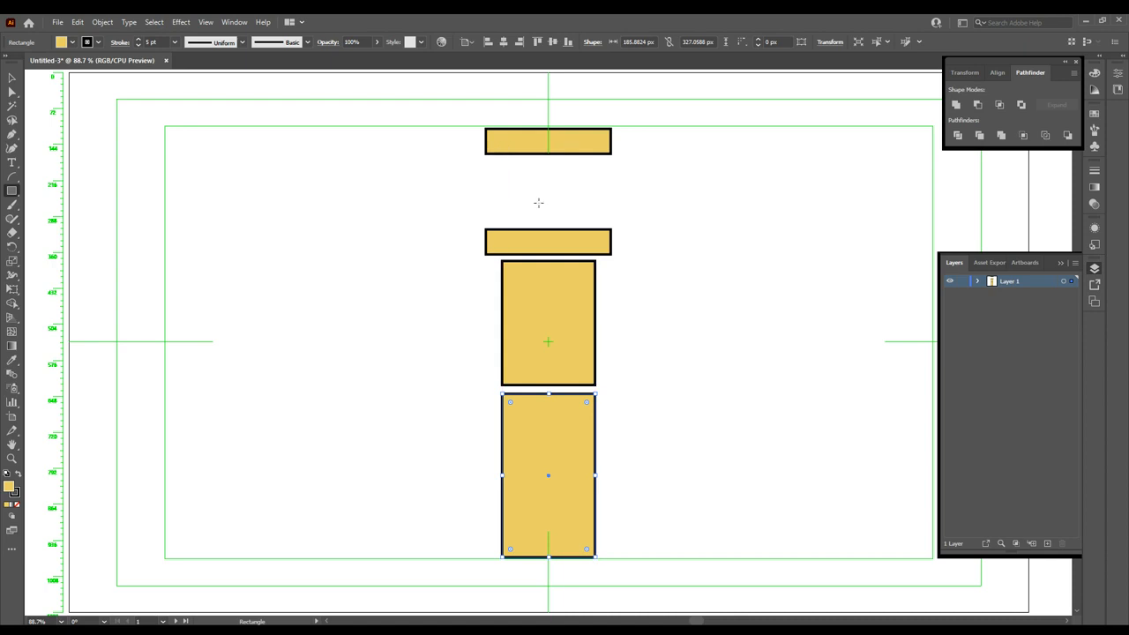
click(12, 78)
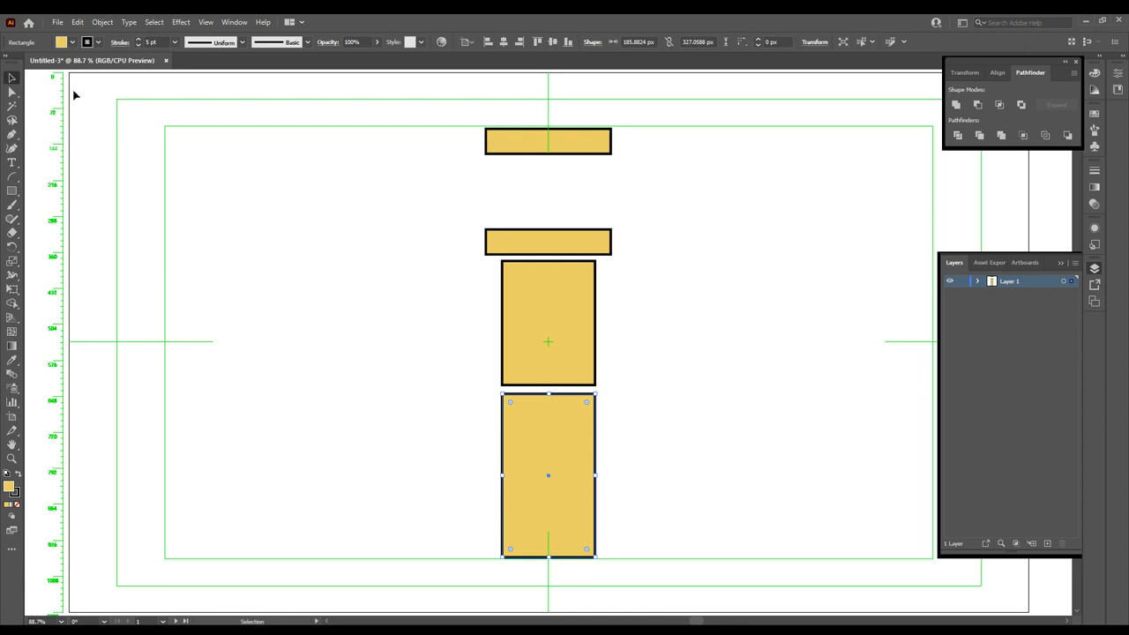
- Zoom in on the top bar and round its corners to about 8.9 px
click(501, 141)
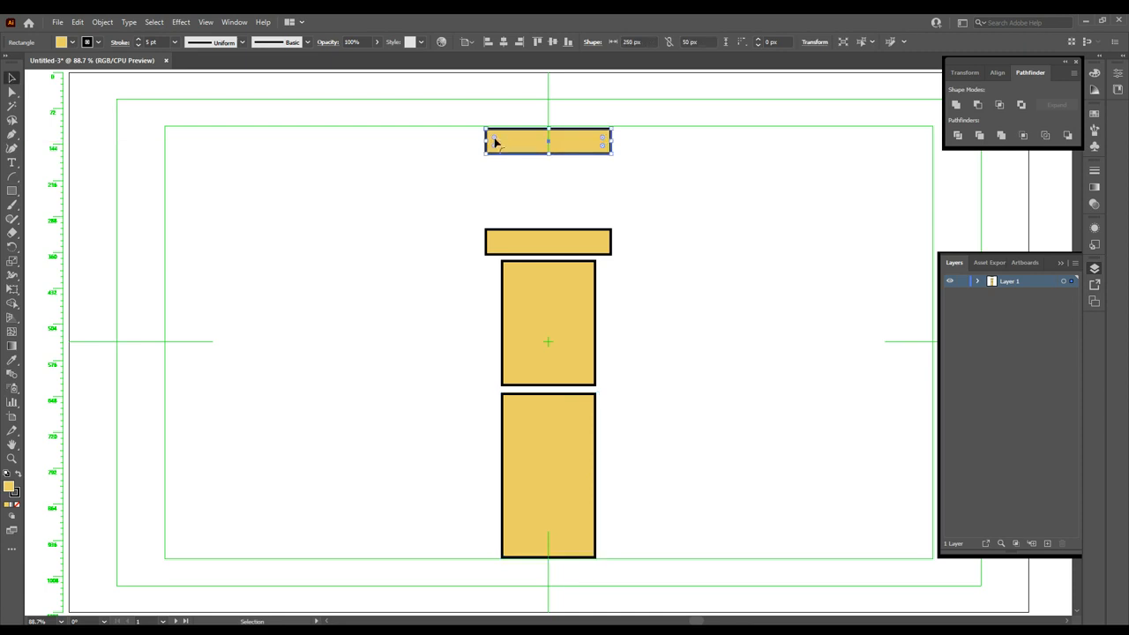
key(z)
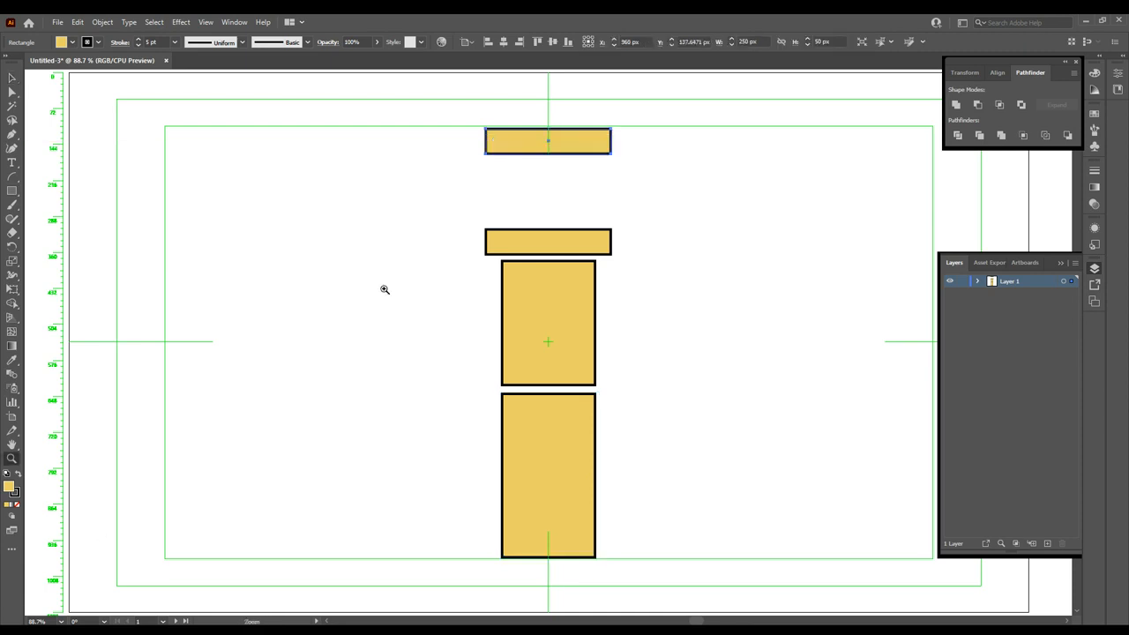
drag(465, 119, 531, 167)
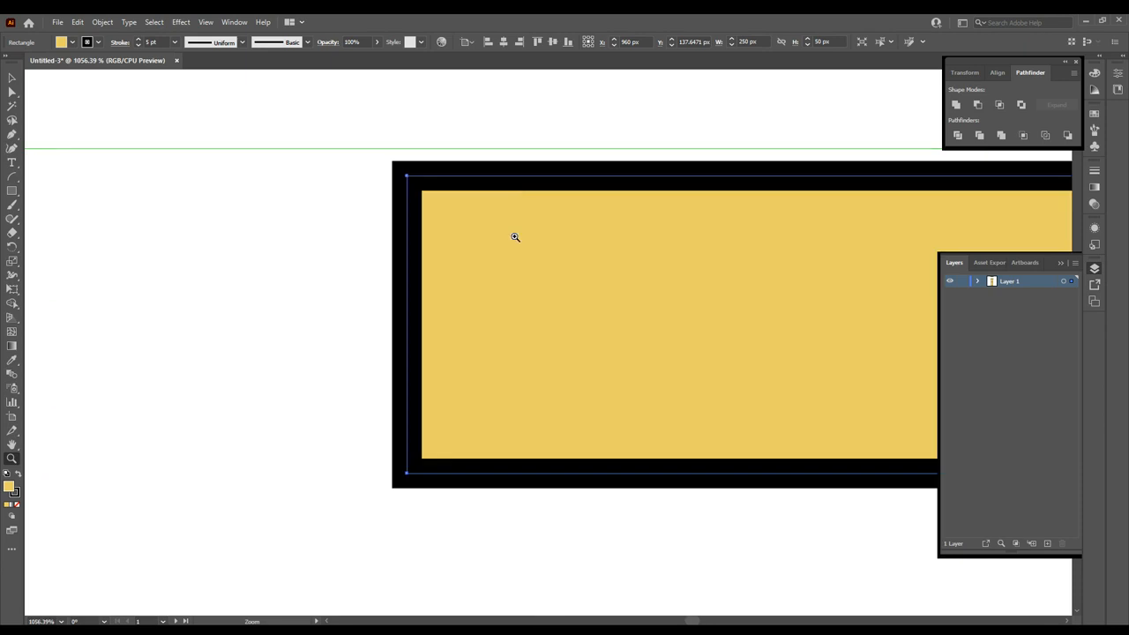
key(v)
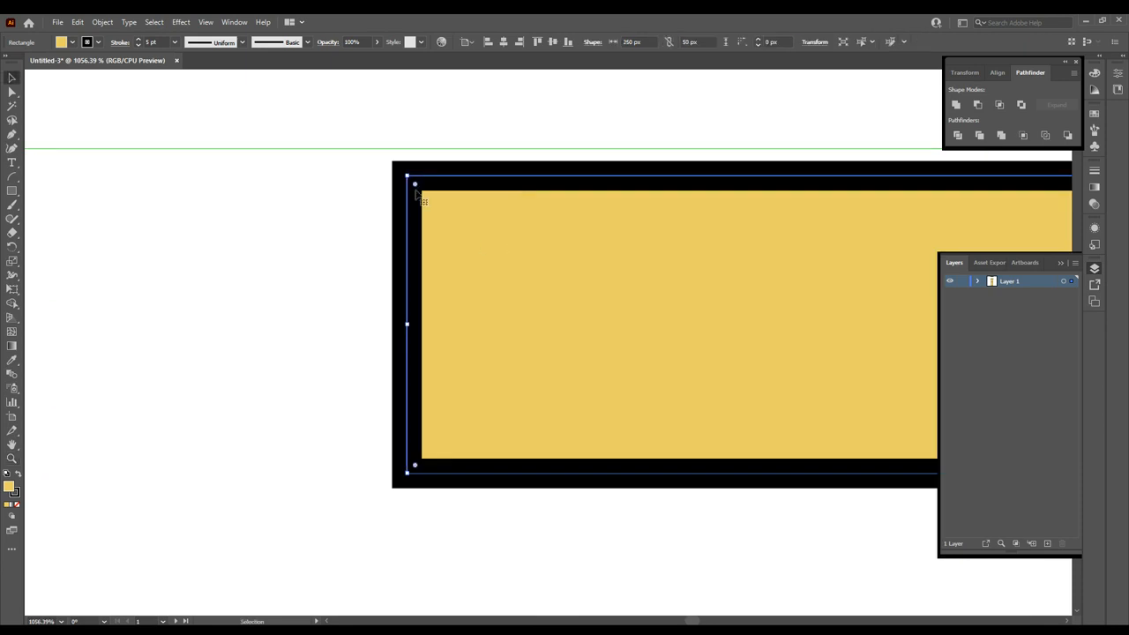
drag(415, 186, 472, 238)
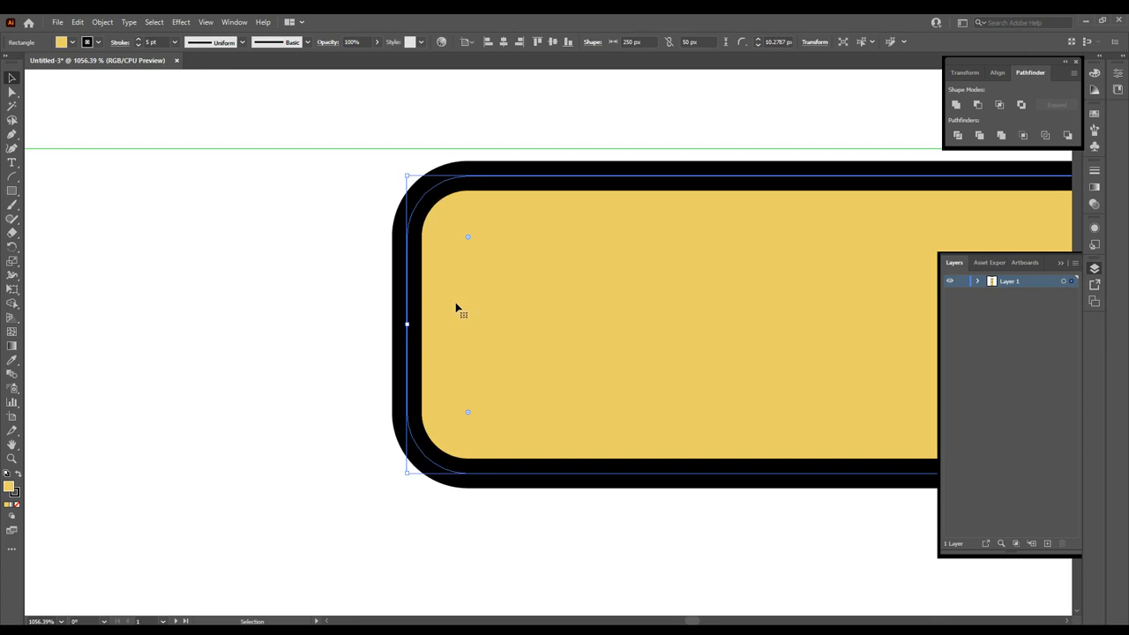
- At 100% zoom, round the second bar's corners to match the top bar
key(ctrl+1)
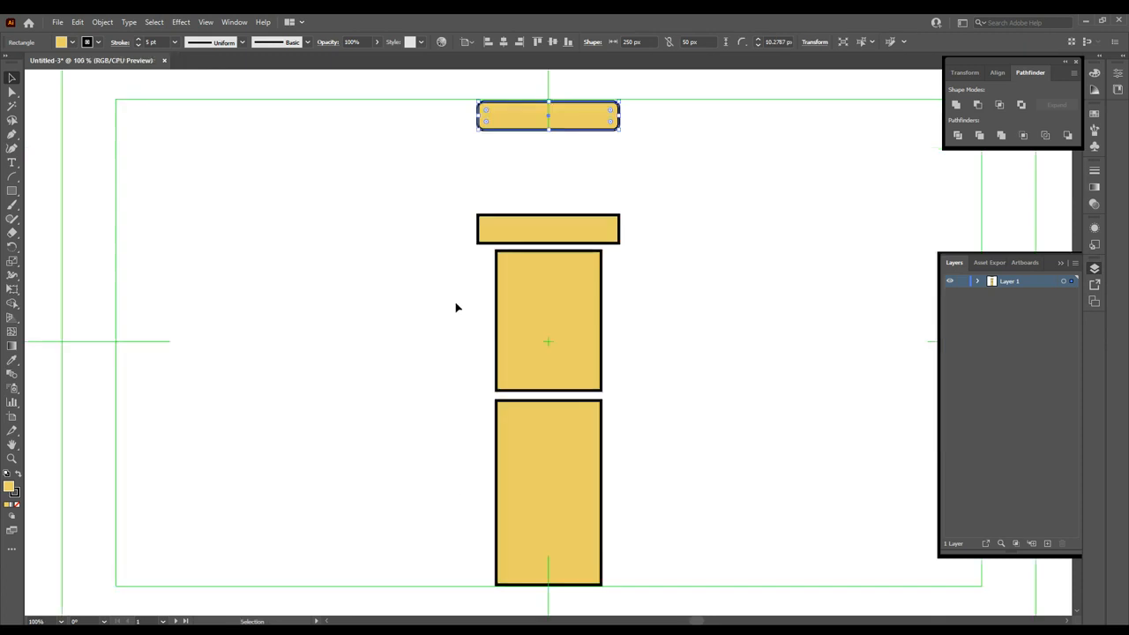
click(498, 228)
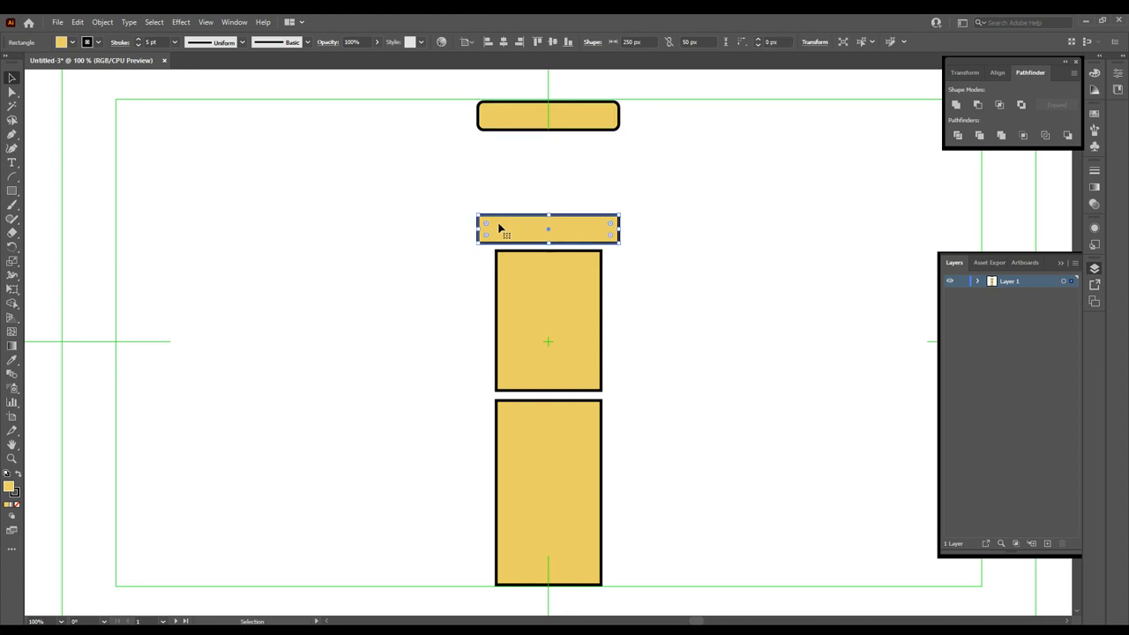
mouse_move(500, 231)
mouse_down()
mouse_move(512, 121)
mouse_move(502, 117)
mouse_move(503, 231)
mouse_up()
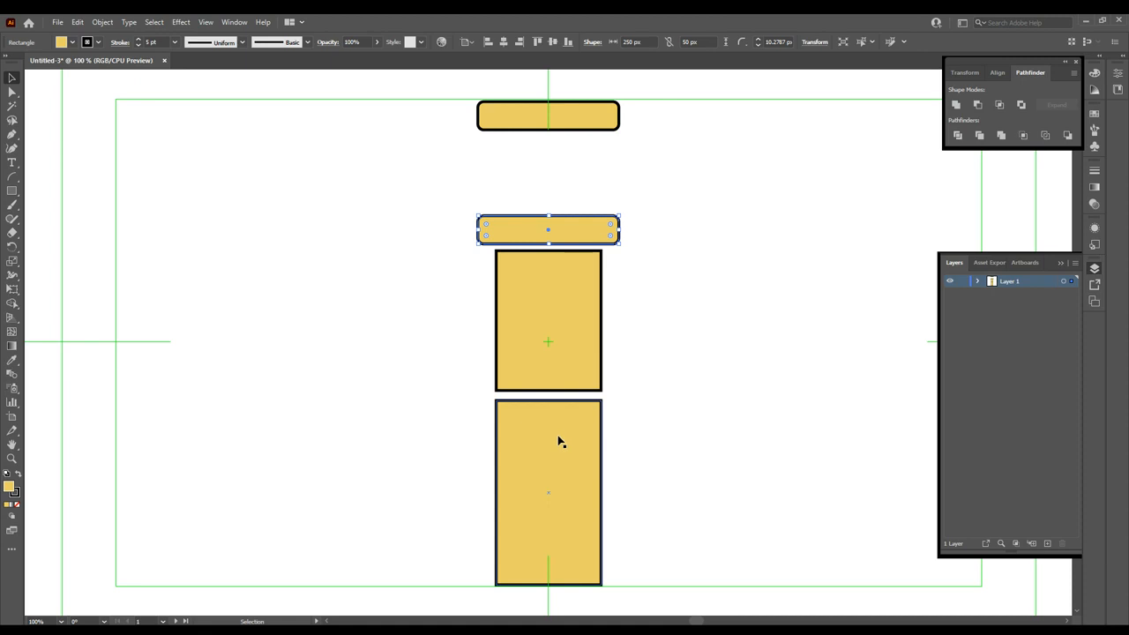
- Pull the bottom rectangle's lower corners inward into a trapezoid, then move the middle rectangle up to the bar
click(12, 91)
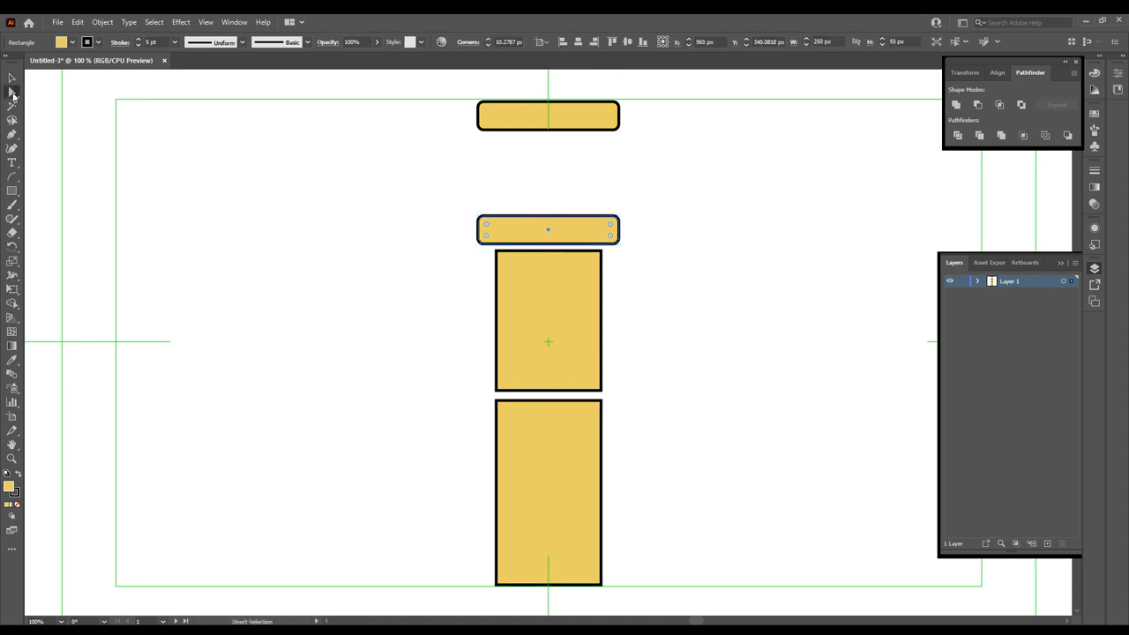
click(496, 585)
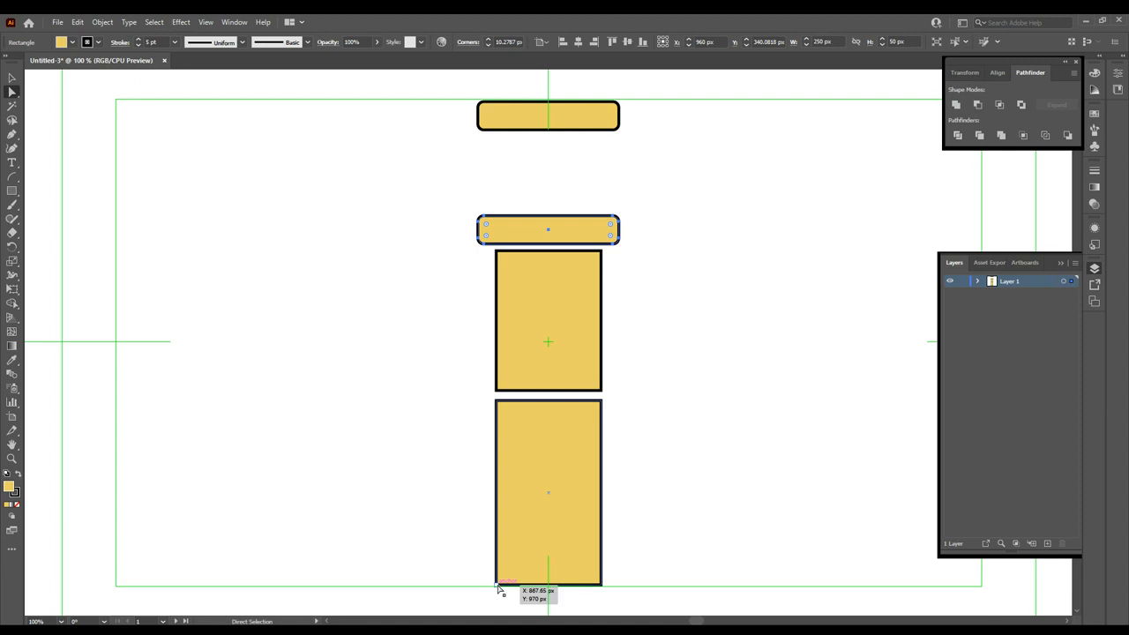
drag(497, 588, 515, 589)
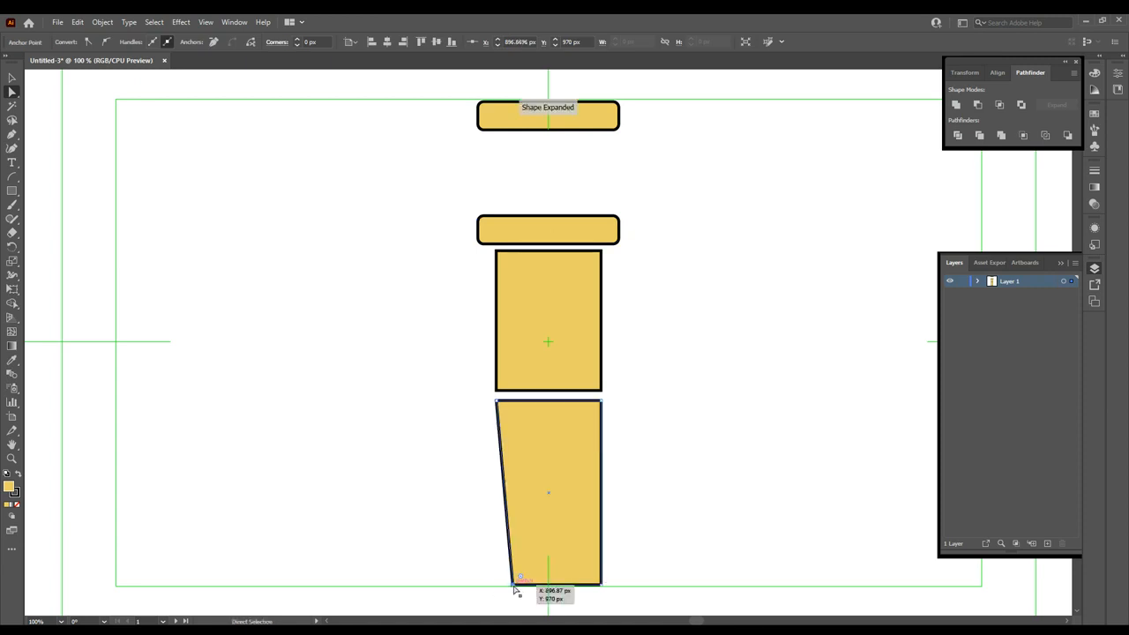
click(601, 585)
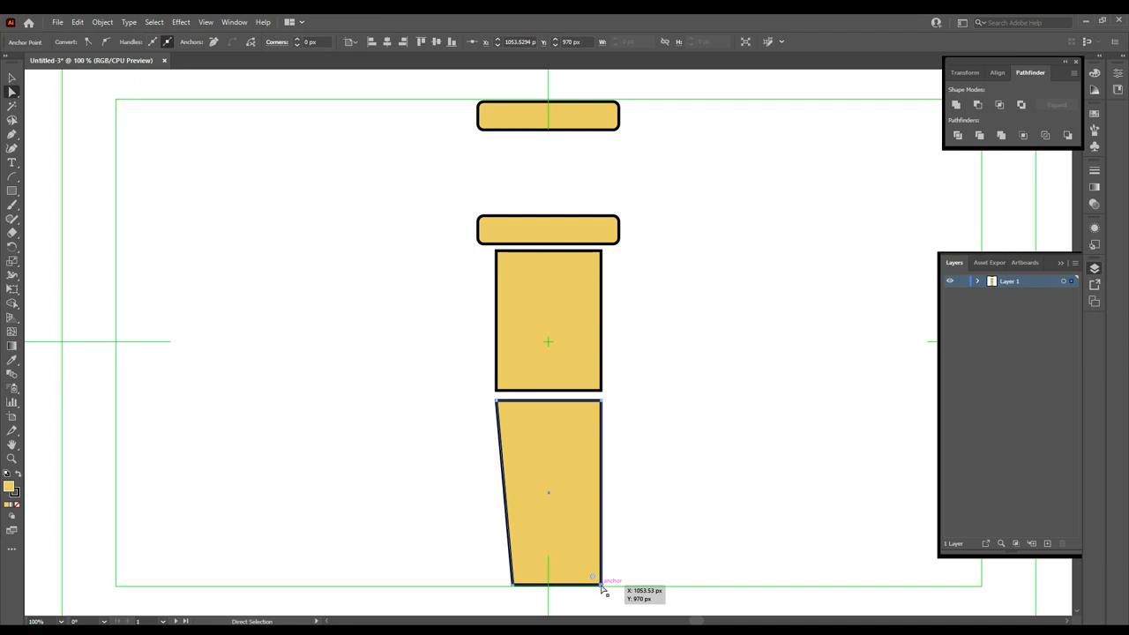
drag(602, 585, 580, 588)
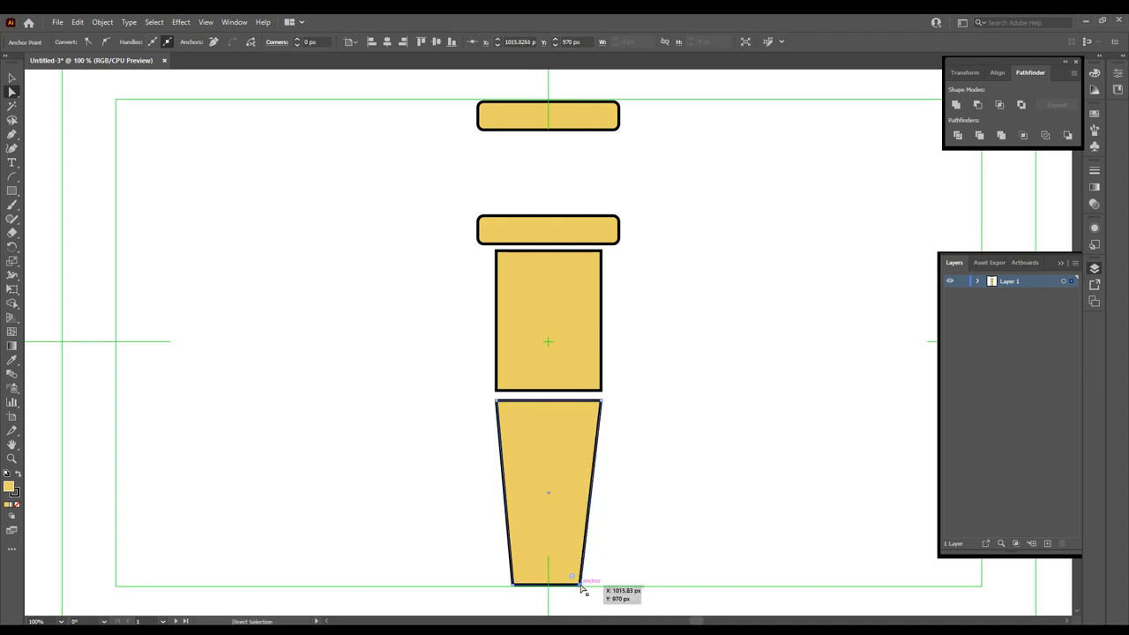
drag(513, 585, 517, 586)
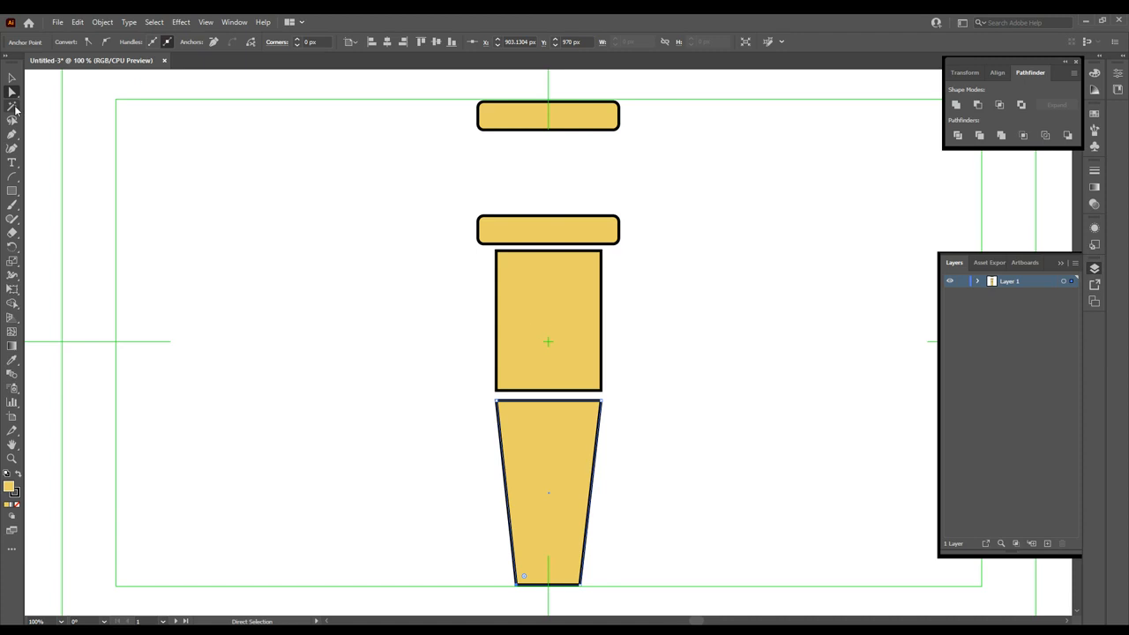
click(12, 78)
drag(541, 302, 556, 261)
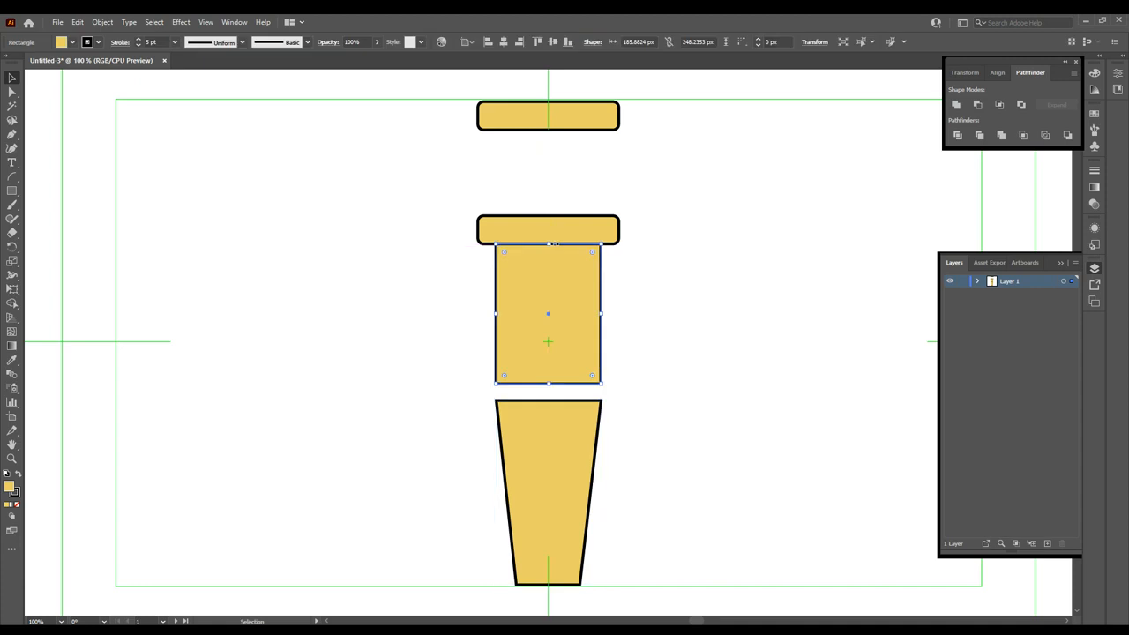
- Move the trapezoid up flush beneath the middle rectangle, then start an arc at the top bar's lower-left corner
click(471, 350)
click(550, 429)
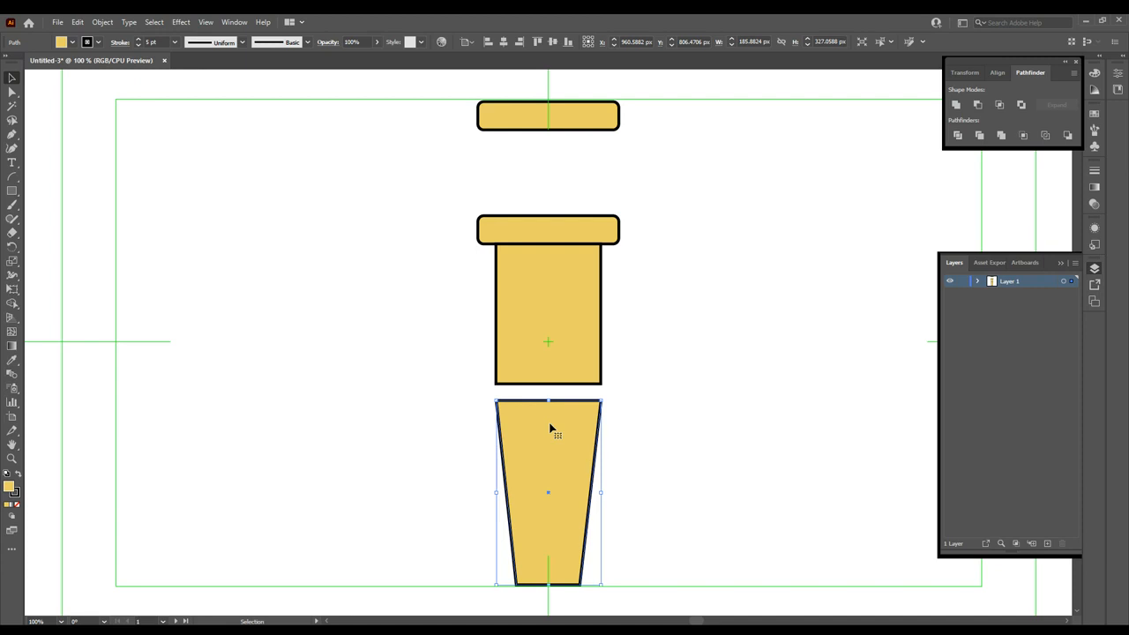
drag(550, 430, 550, 403)
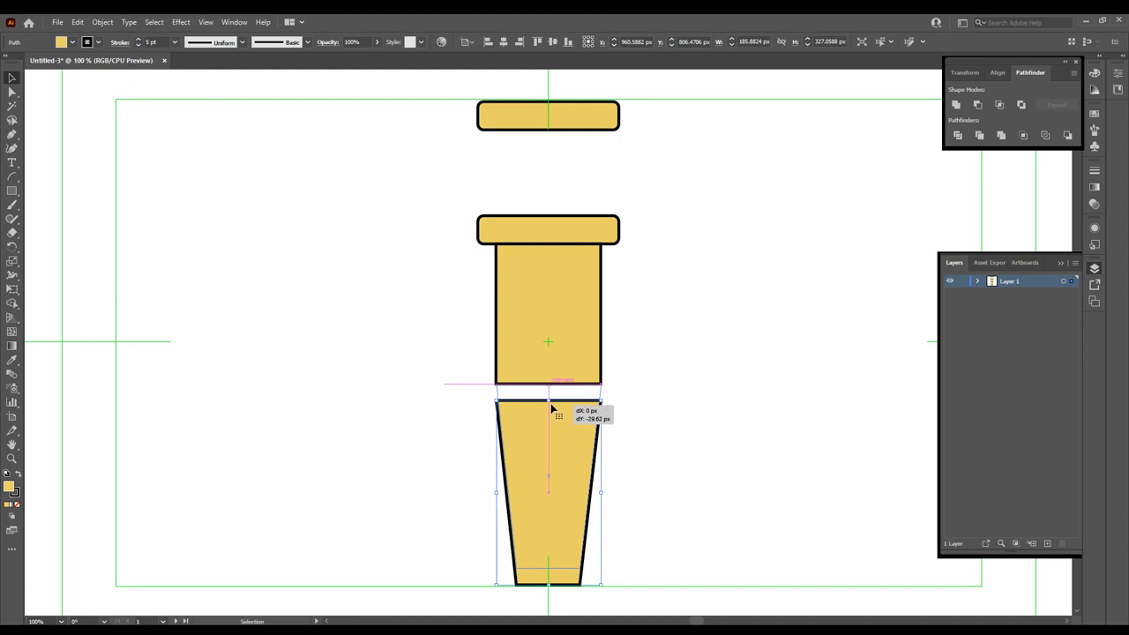
click(649, 409)
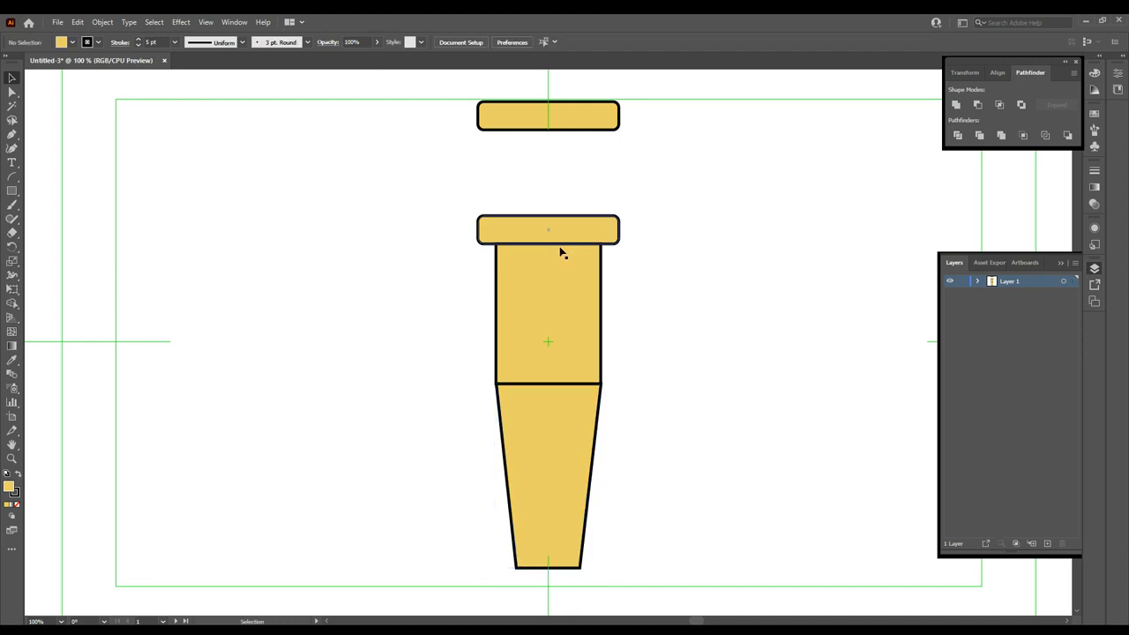
click(12, 177)
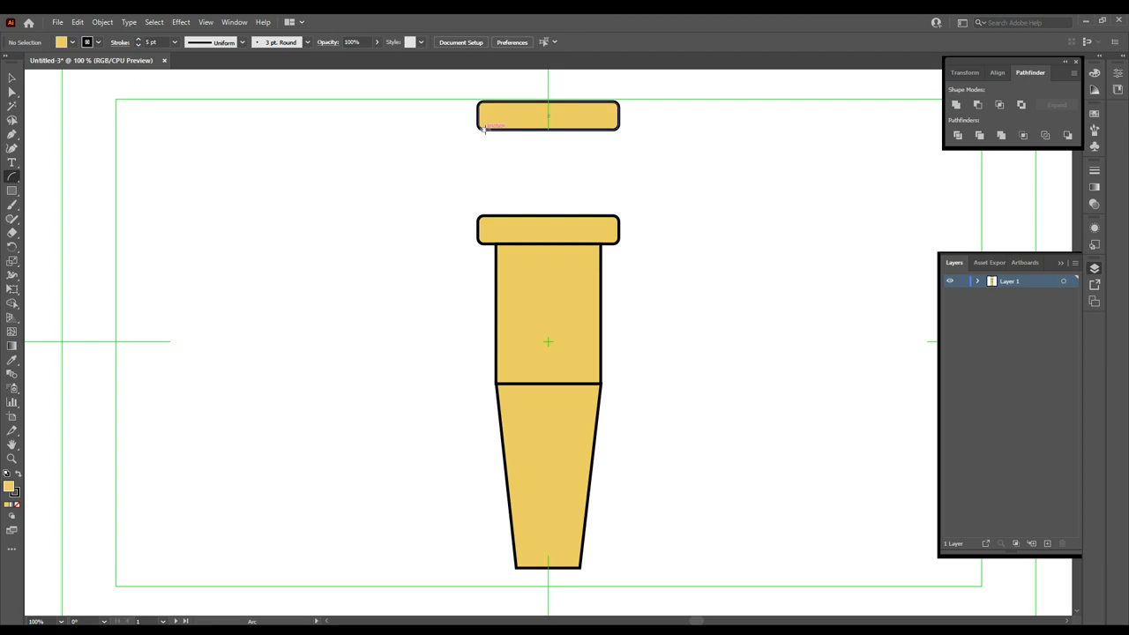
drag(483, 127, 483, 214)
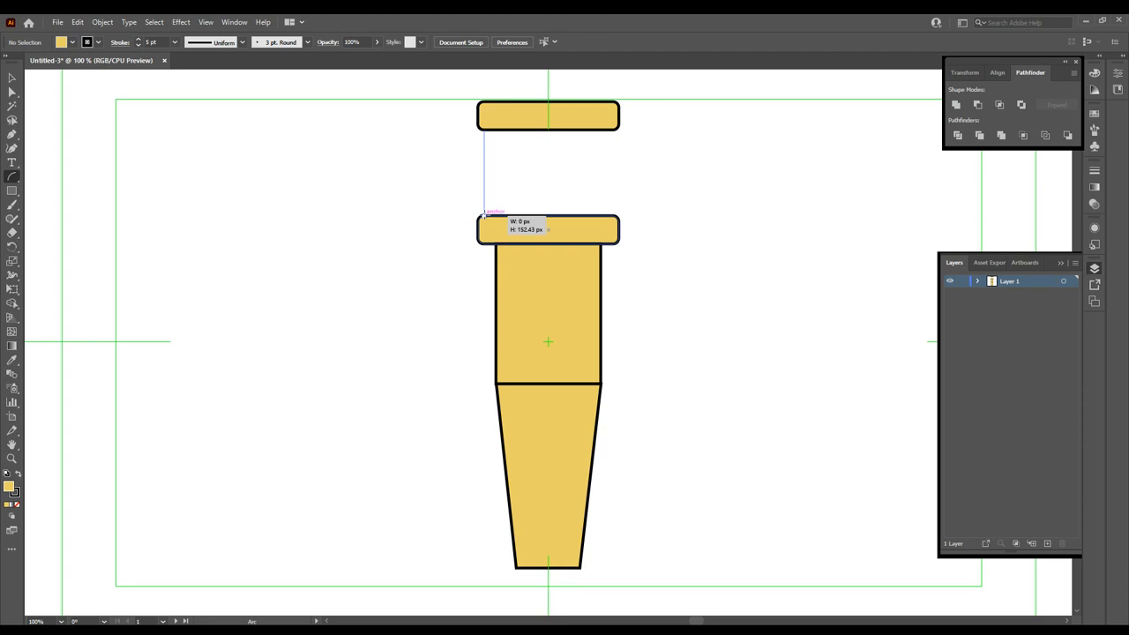
- Bend the arc inward so it ends on the second bar's left corner
drag(483, 214, 495, 171)
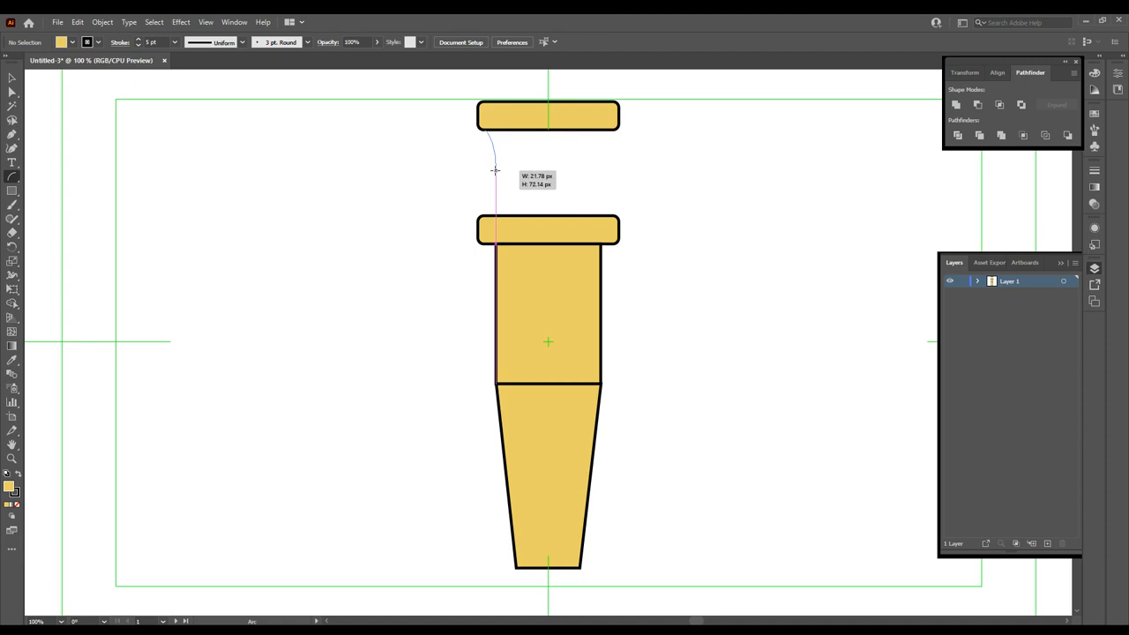
drag(494, 171, 482, 214)
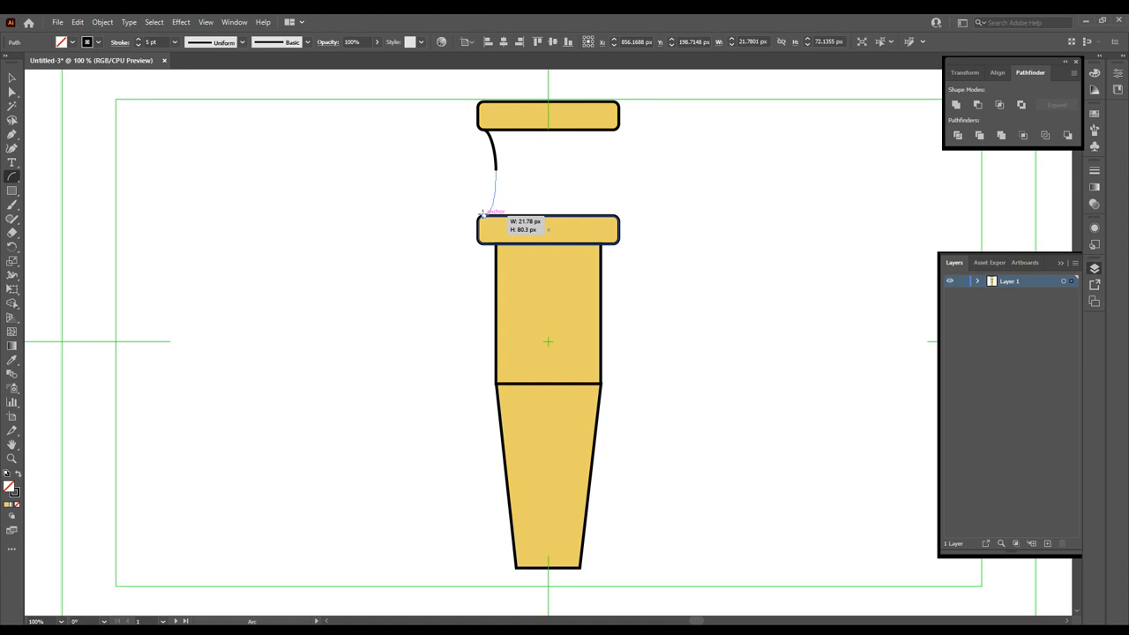
drag(481, 214, 481, 214)
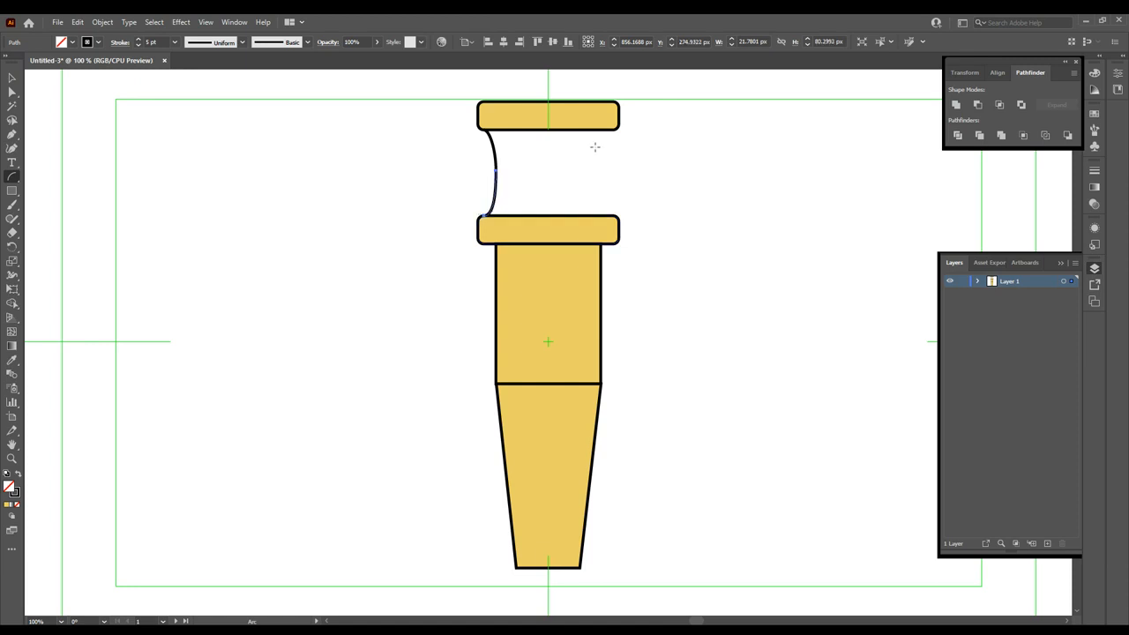
- Select the curved line and Alt-drag a copy to the right side
key(v)
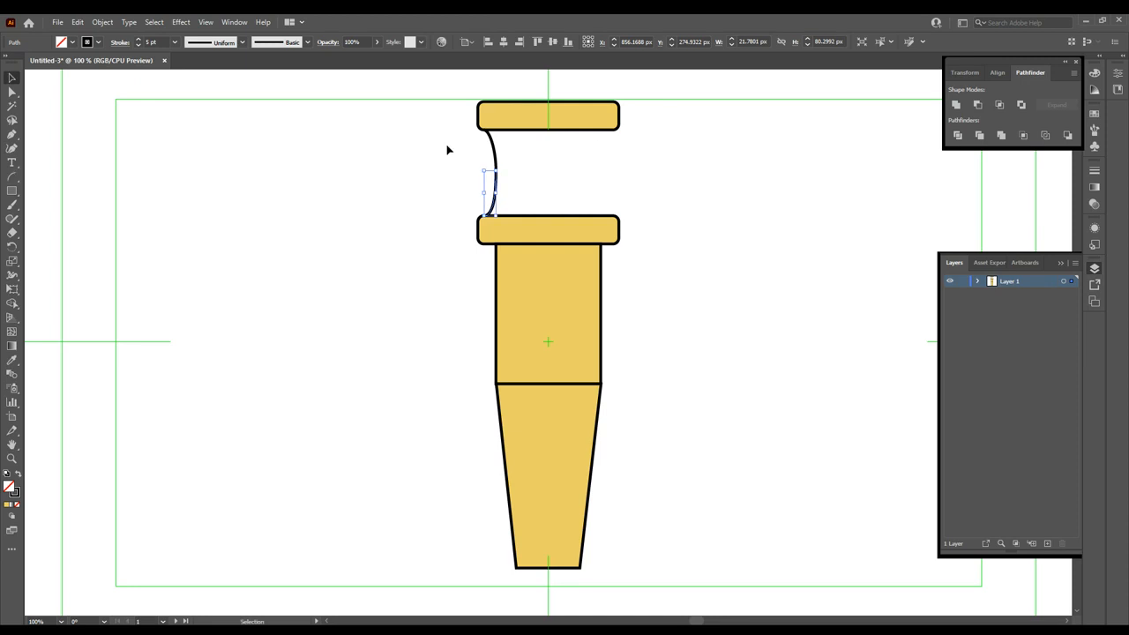
drag(450, 142, 538, 197)
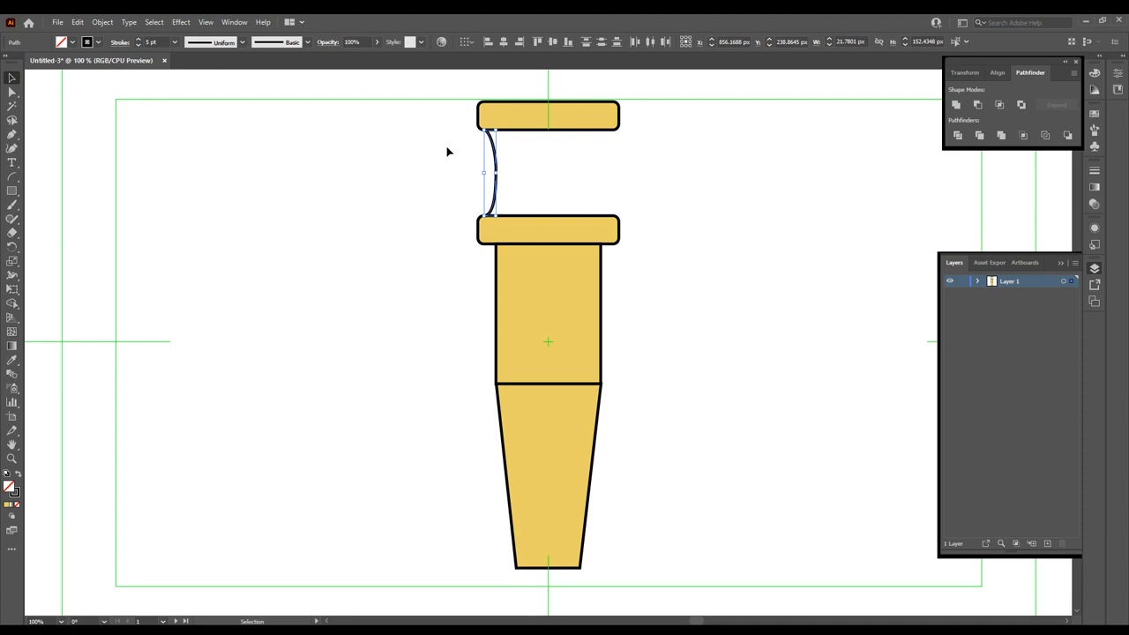
drag(446, 147, 534, 205)
drag(496, 159, 619, 162)
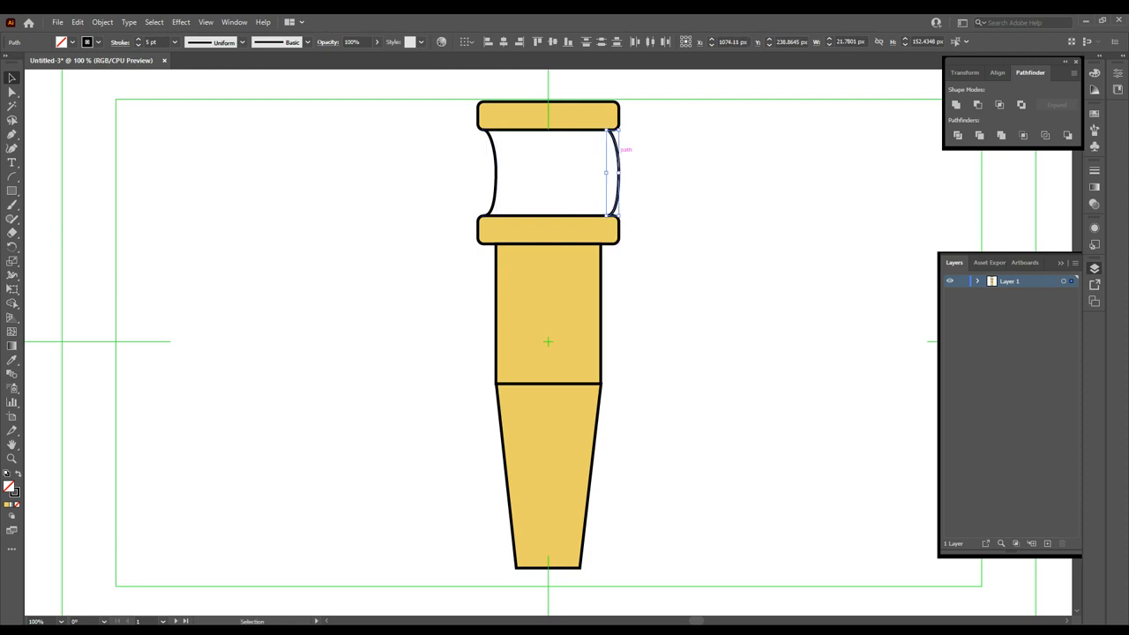
- Reflect the copied curve vertically and nudge it left so both sides mirror
right_click(738, 317)
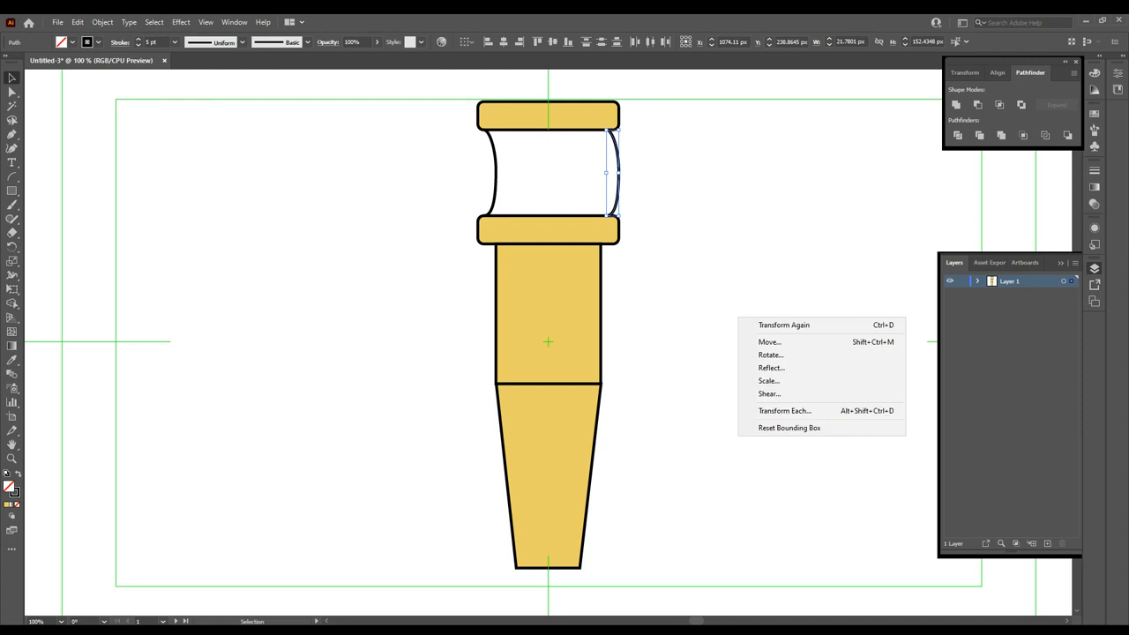
click(767, 369)
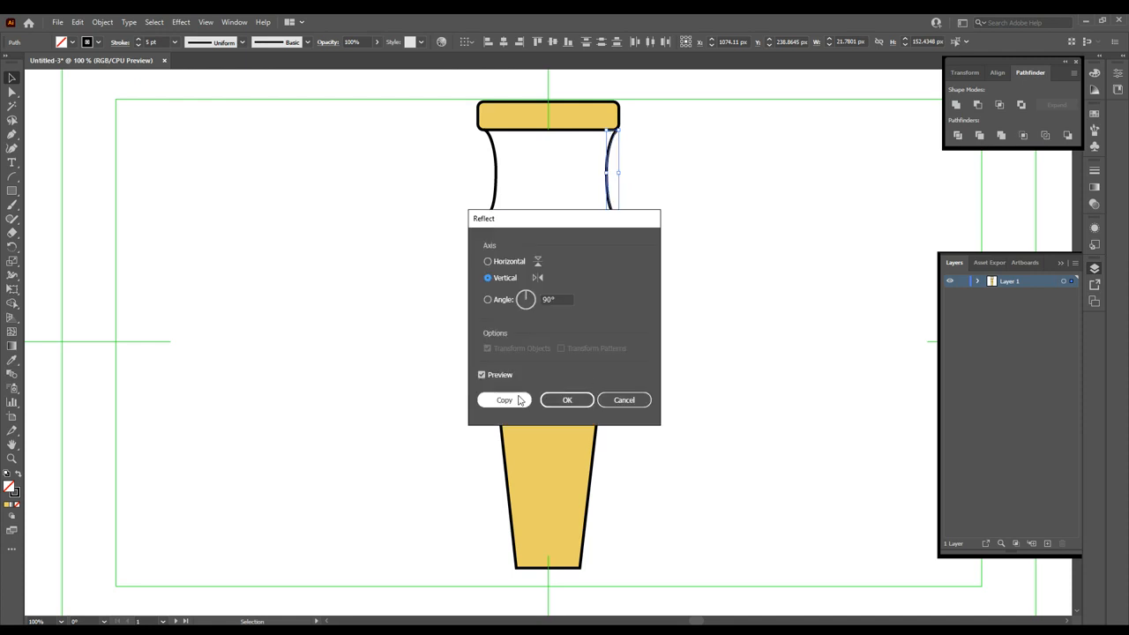
click(562, 402)
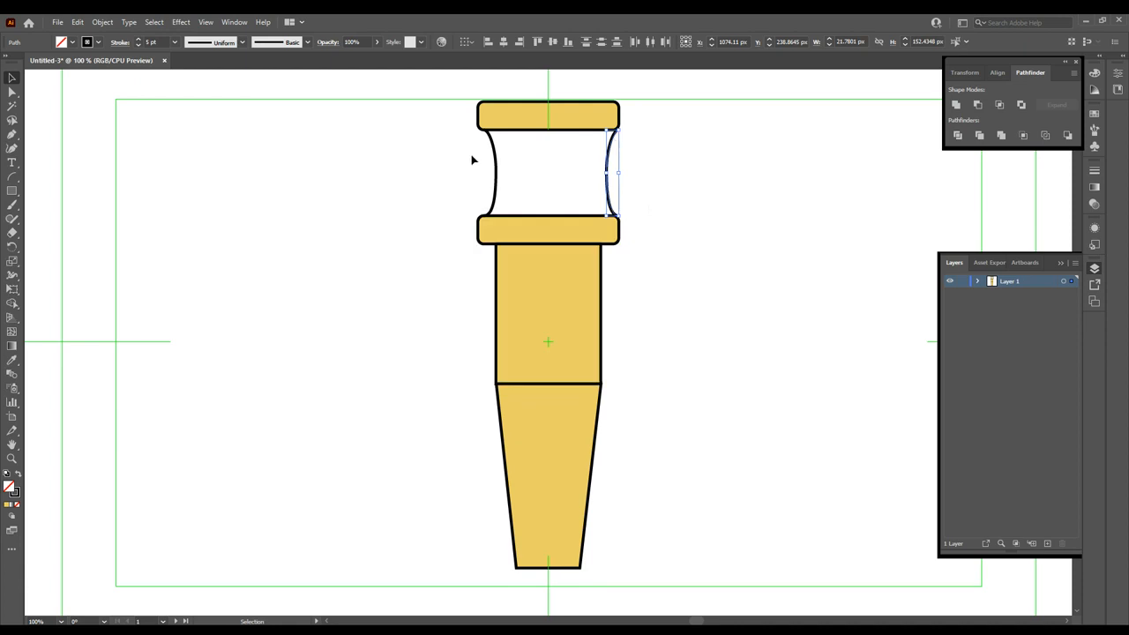
key(Left)
key(Left)
key(Left)
key(Left)
key(Left)
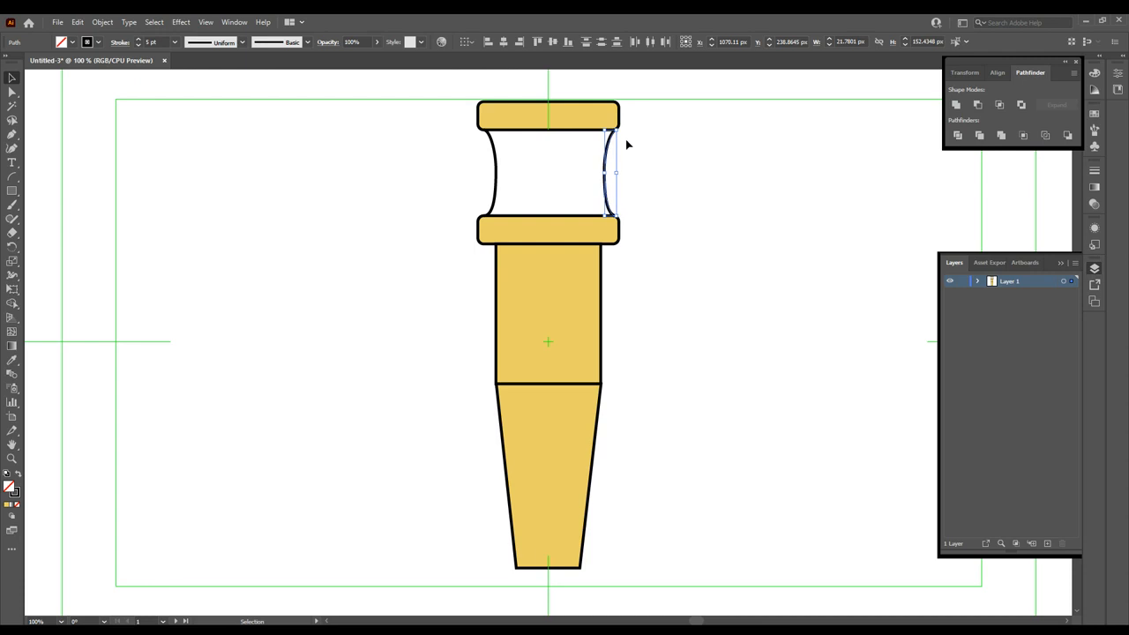
key(Left)
key(Left)
key(Left)
key(Left)
key(Left)
key(Left)
key(Left)
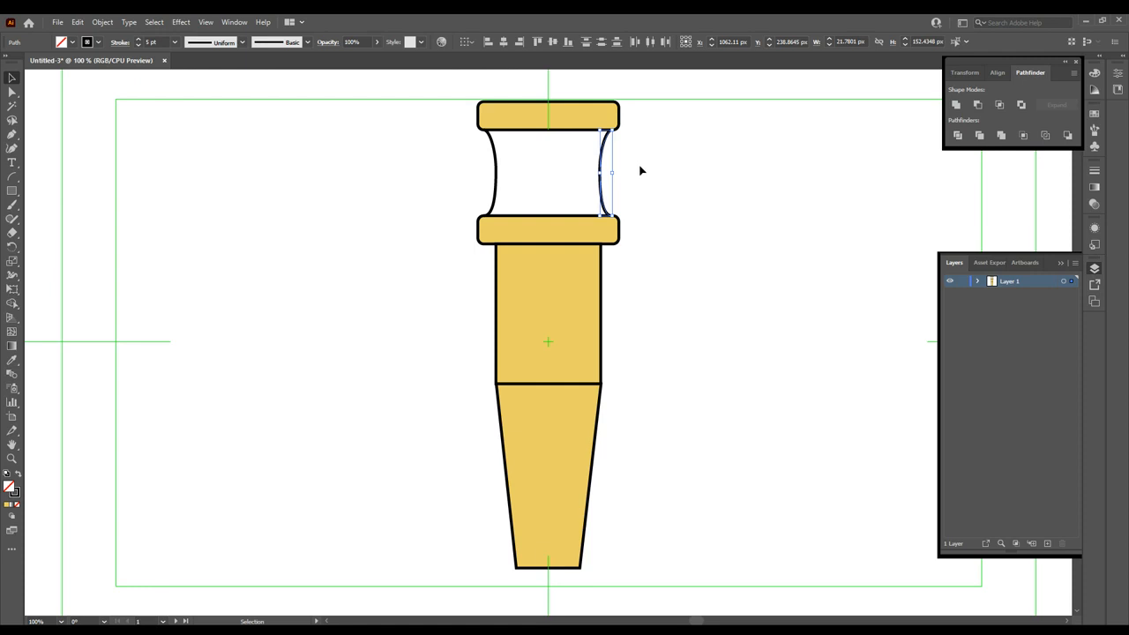
click(640, 171)
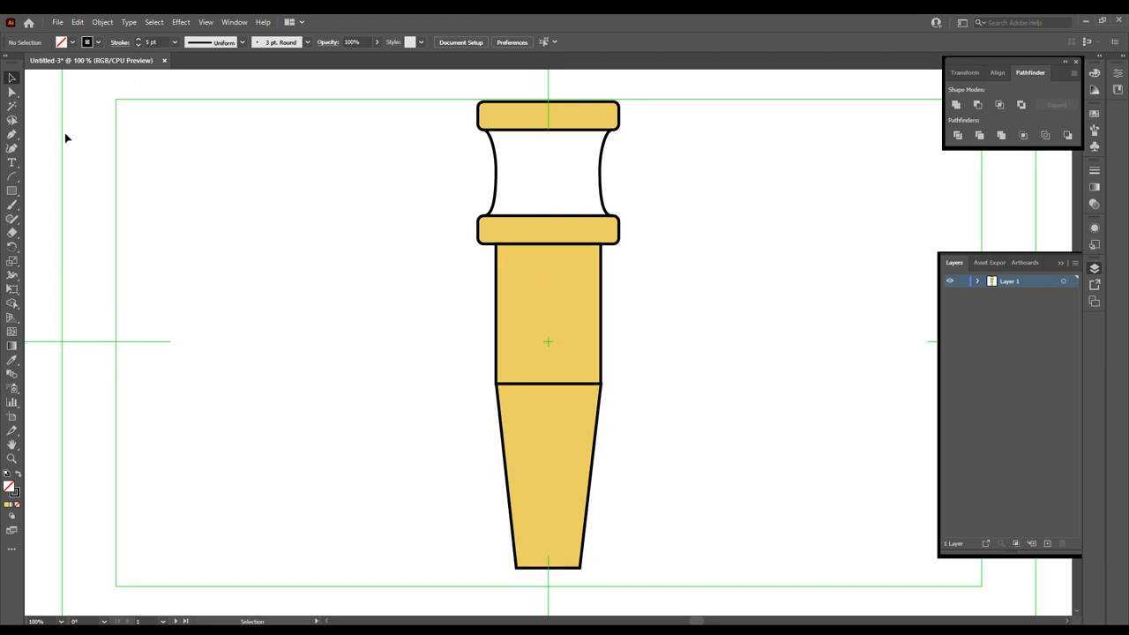
- Draw a small breather circle over the second bar and centre it horizontally
click(13, 191)
key(l)
drag(533, 210, 574, 252)
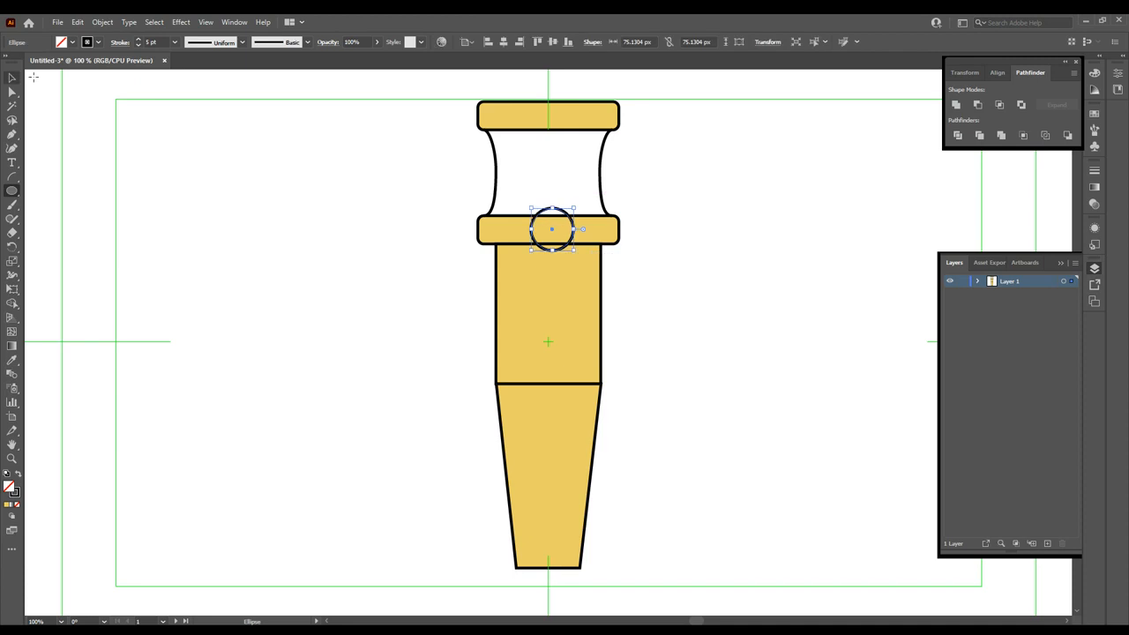
click(13, 79)
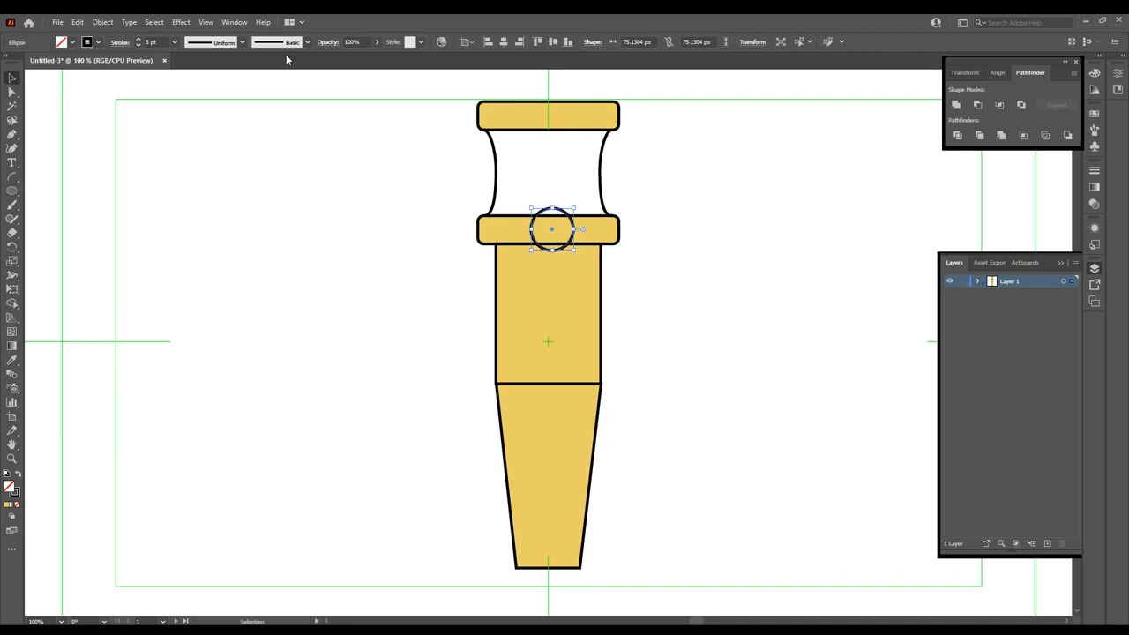
click(503, 44)
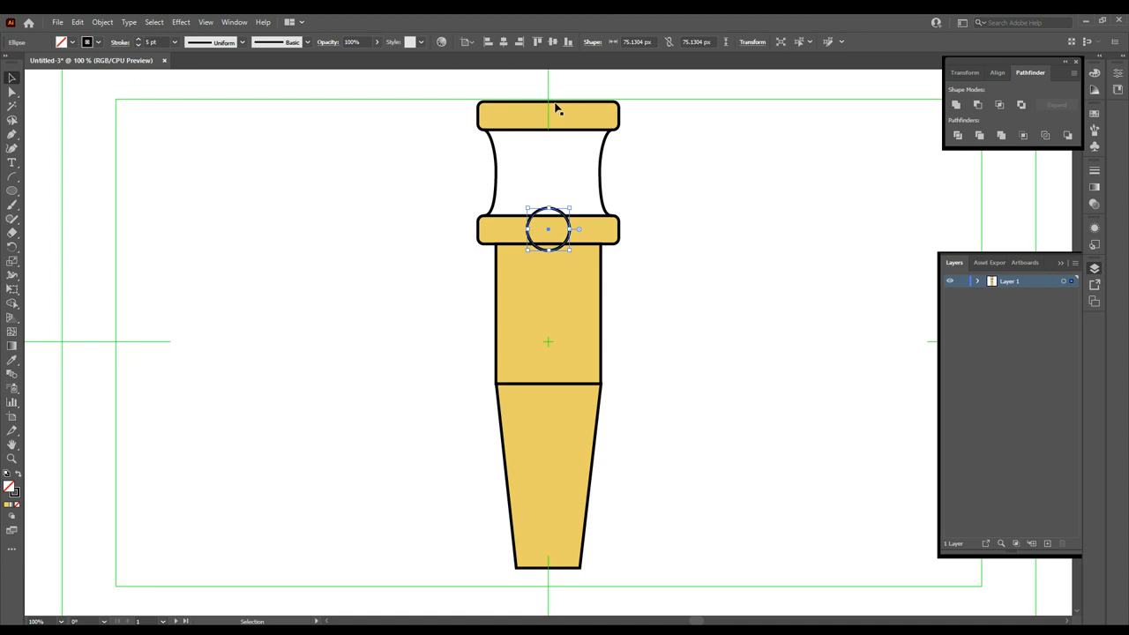
click(410, 216)
click(12, 192)
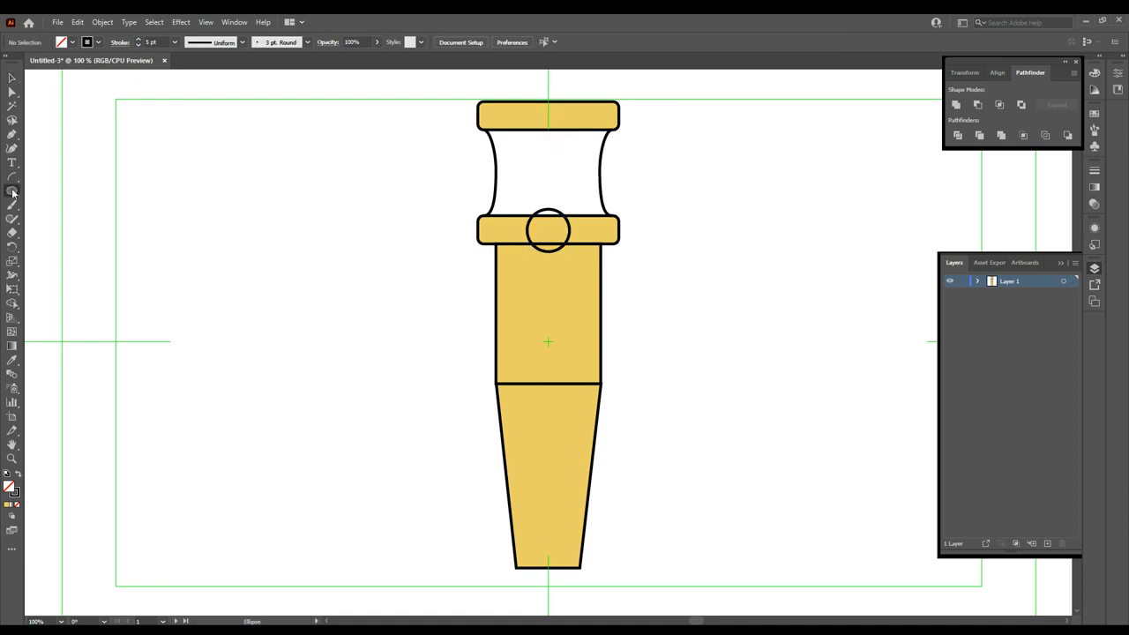
- Draw a thin vertical rectangle from just past the nib tip up to the circle
key(m)
click(41, 192)
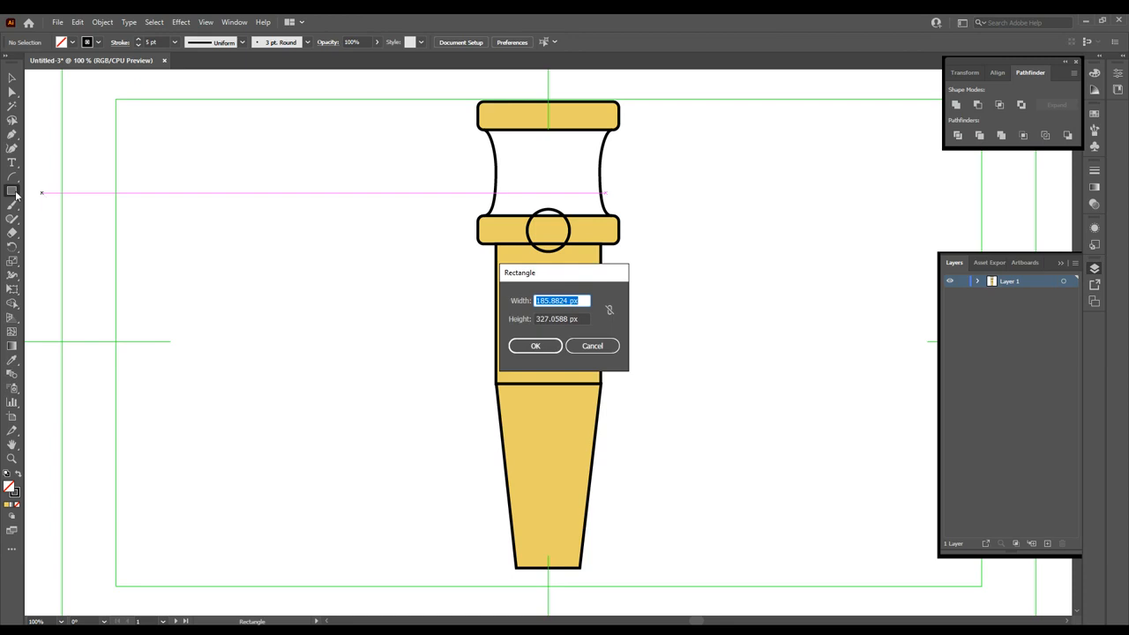
click(594, 346)
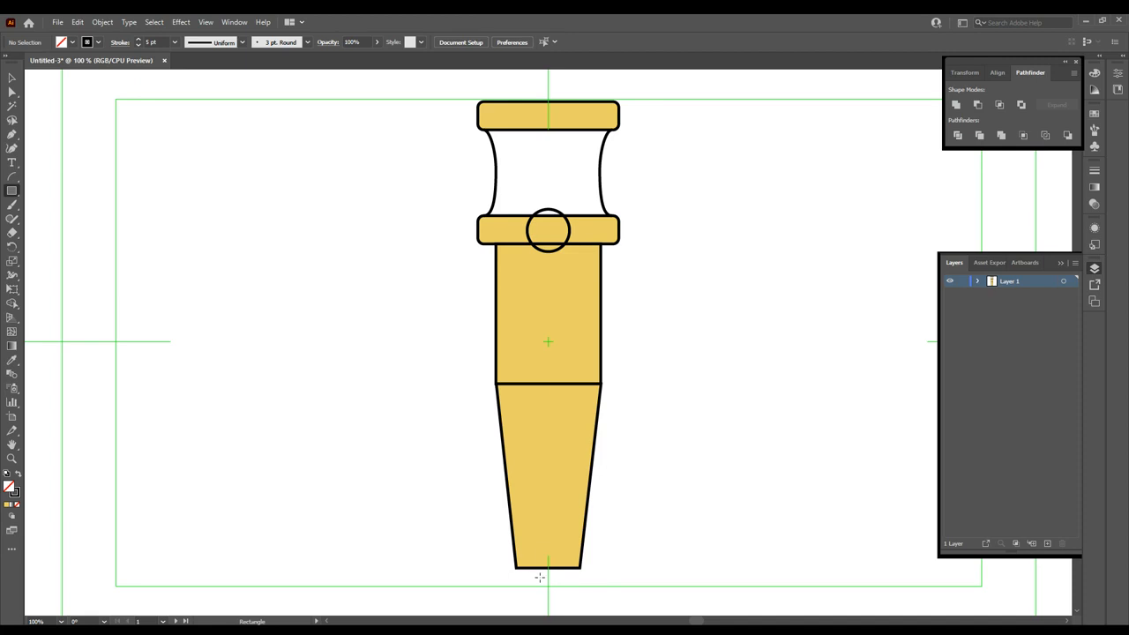
drag(540, 577, 556, 229)
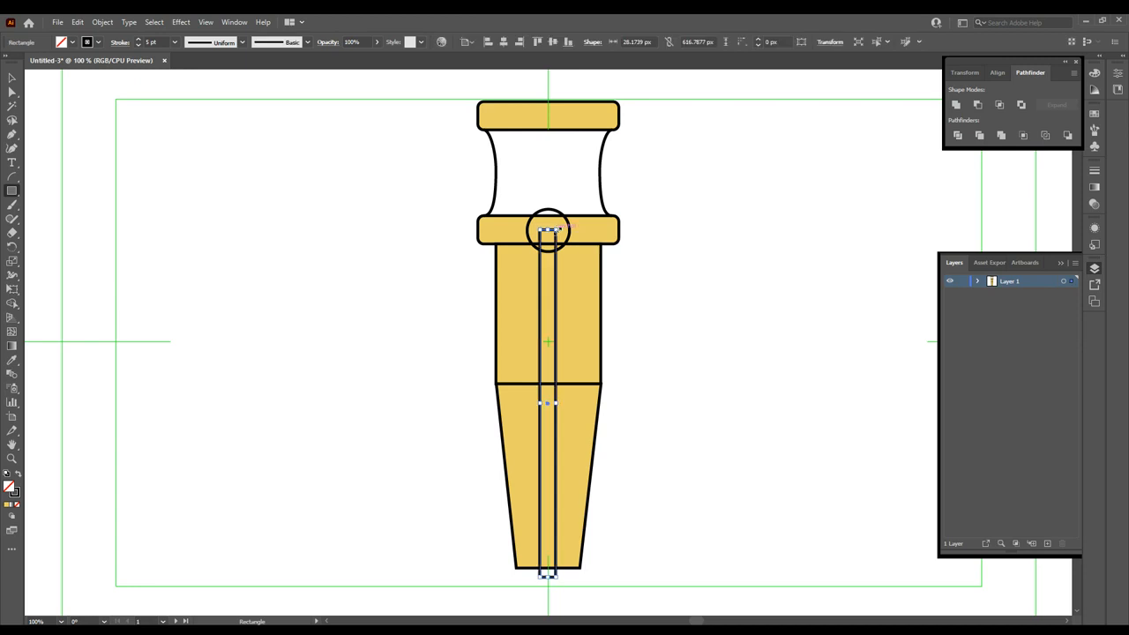
click(11, 79)
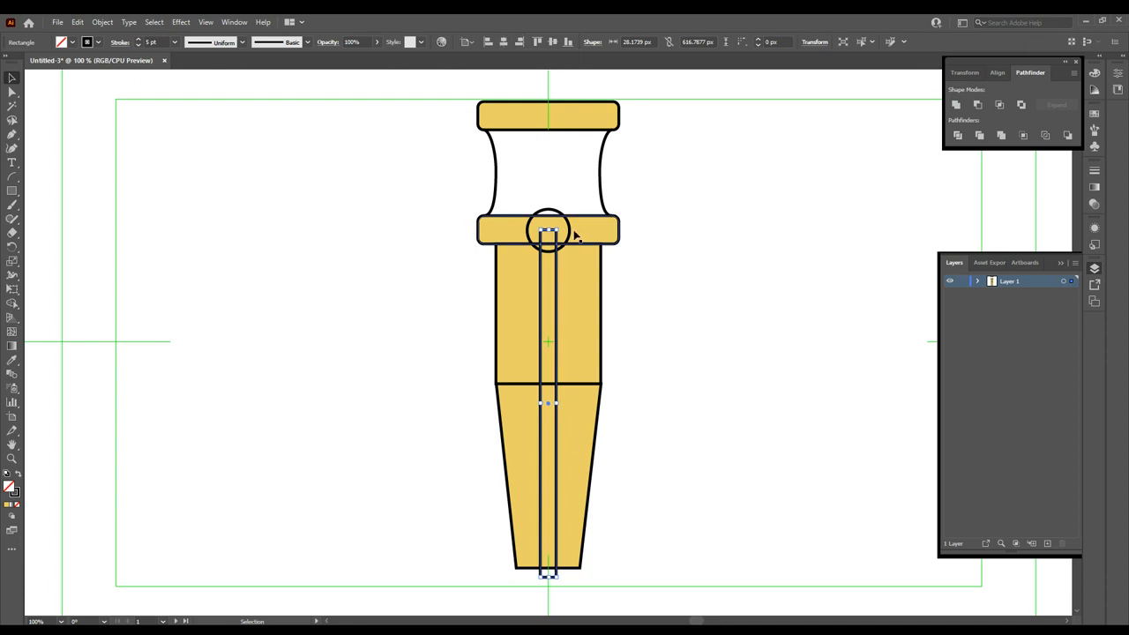
click(517, 231)
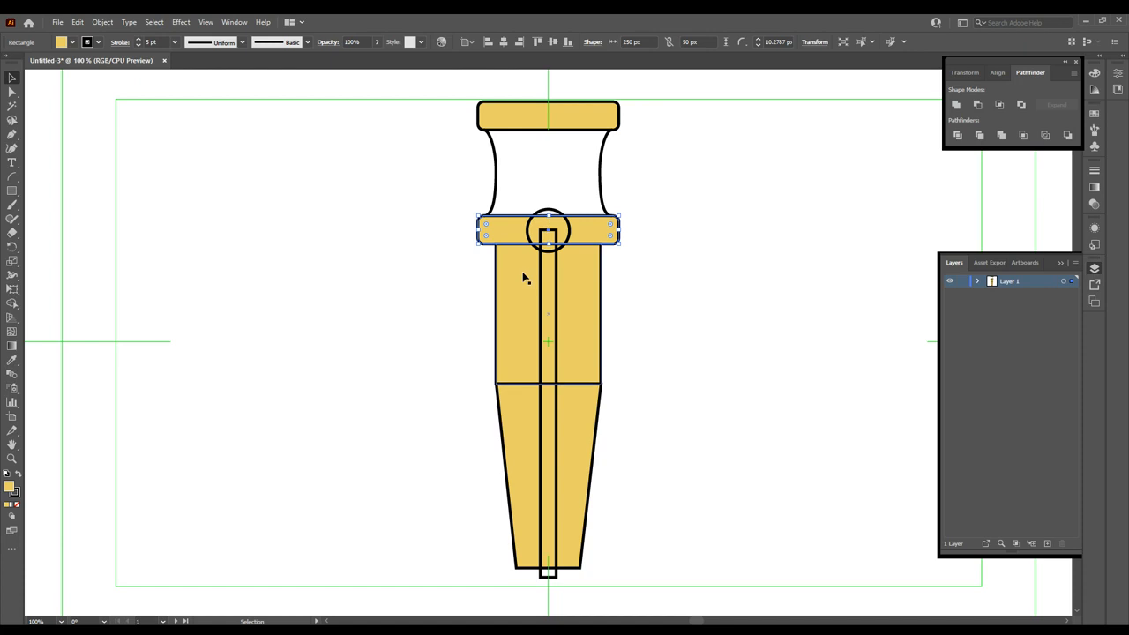
click(524, 429)
click(435, 409)
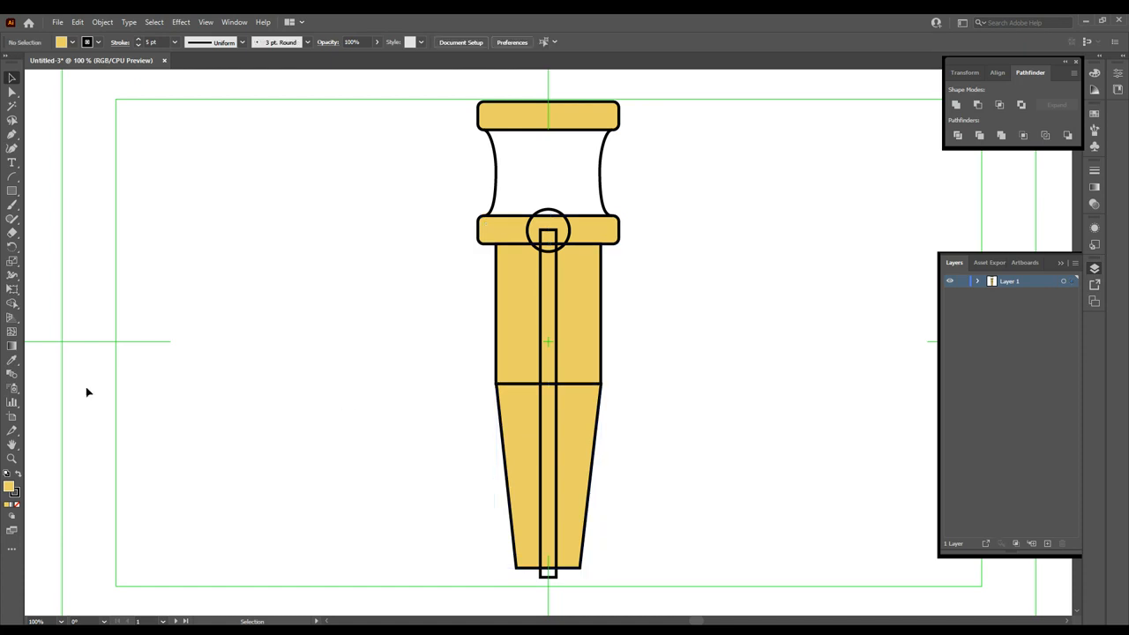
- Merge all the nib body regions into one shape with the Shape Builder
click(13, 305)
key(ctrl+a)
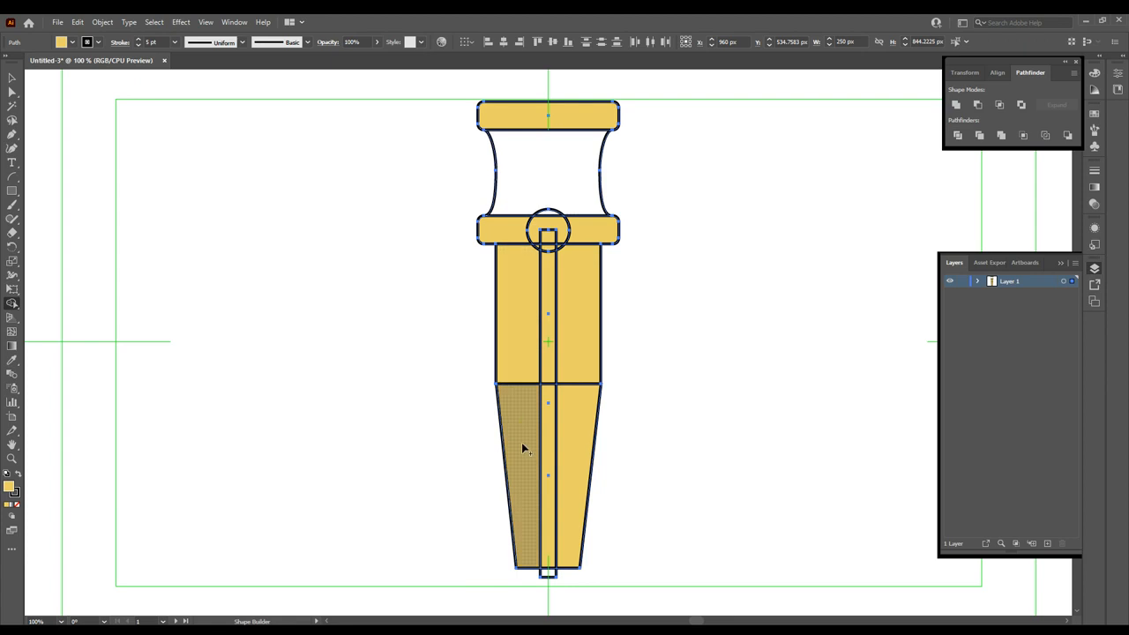
mouse_move(522, 445)
mouse_down()
mouse_move(511, 220)
mouse_move(530, 119)
mouse_move(575, 157)
mouse_move(585, 238)
mouse_move(572, 428)
mouse_up()
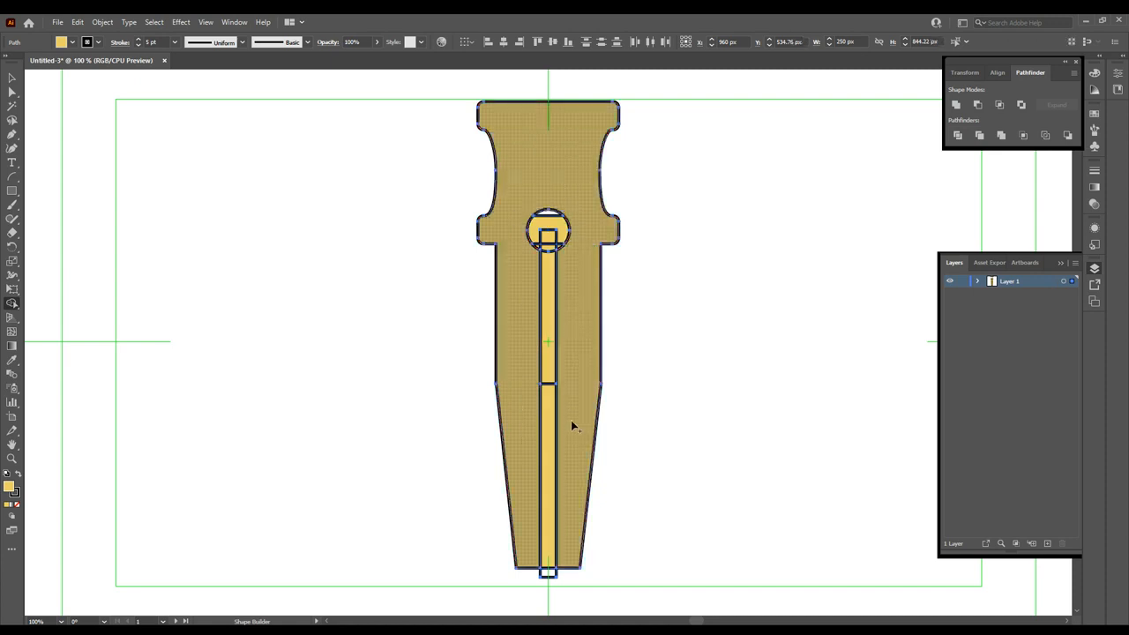
- Delete the circle regions to punch out the white breather hole
alt+click(551, 223)
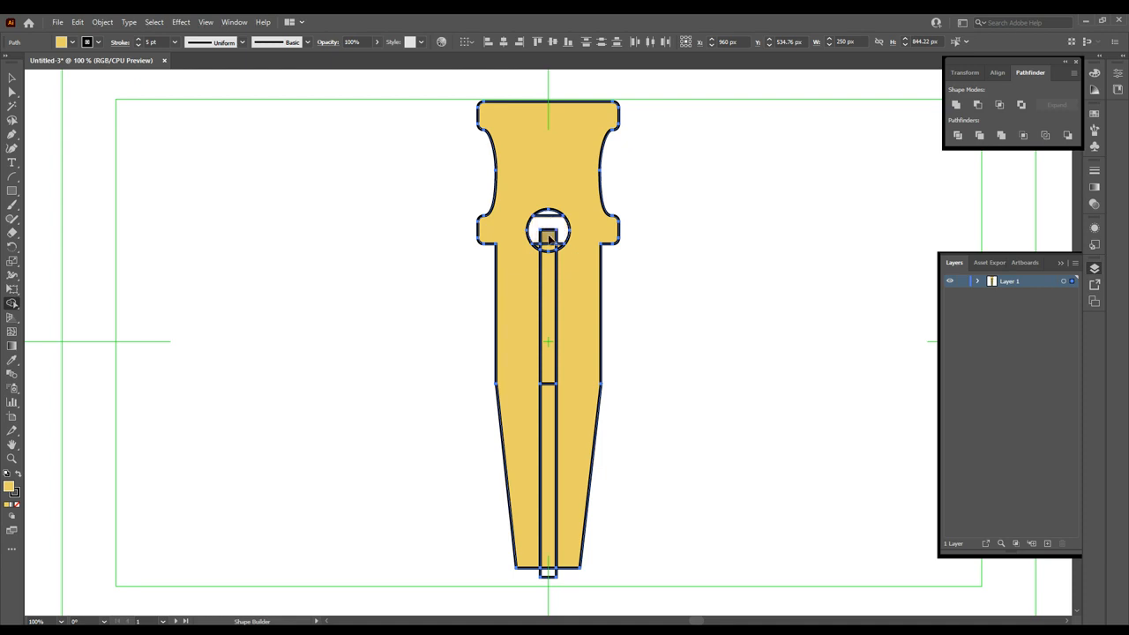
alt+click(548, 238)
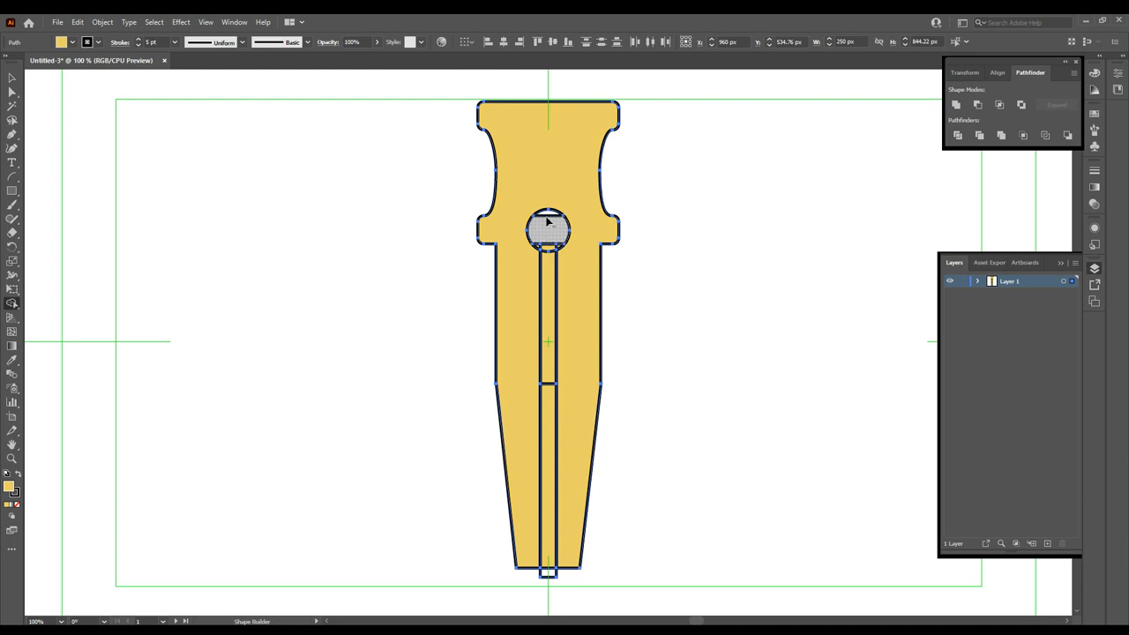
alt+click(548, 222)
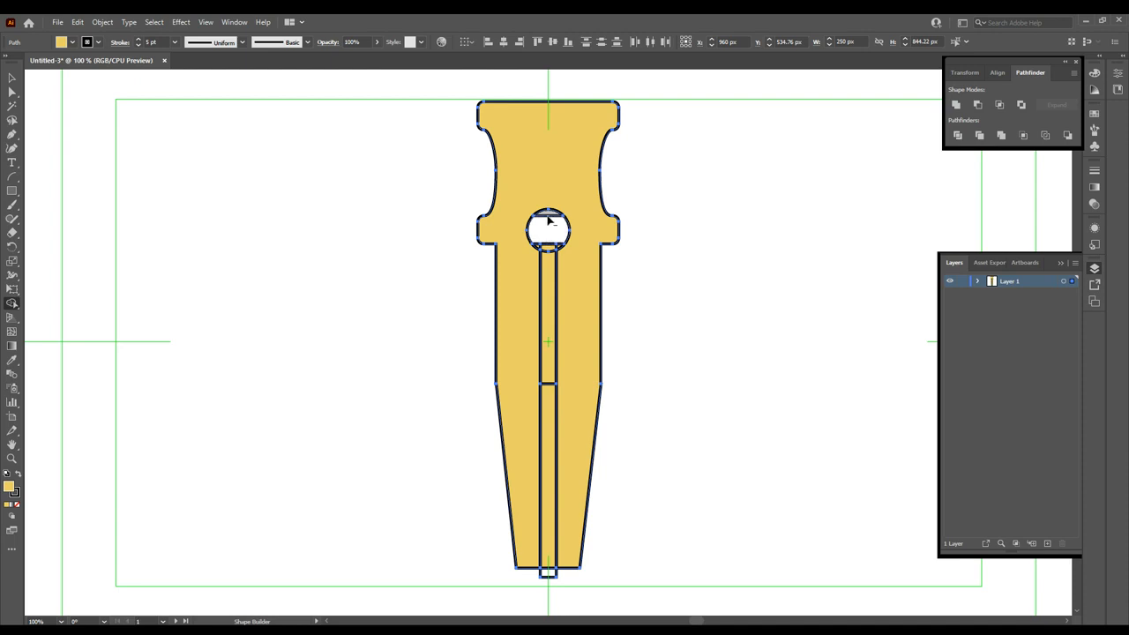
alt+click(548, 246)
alt+click(545, 247)
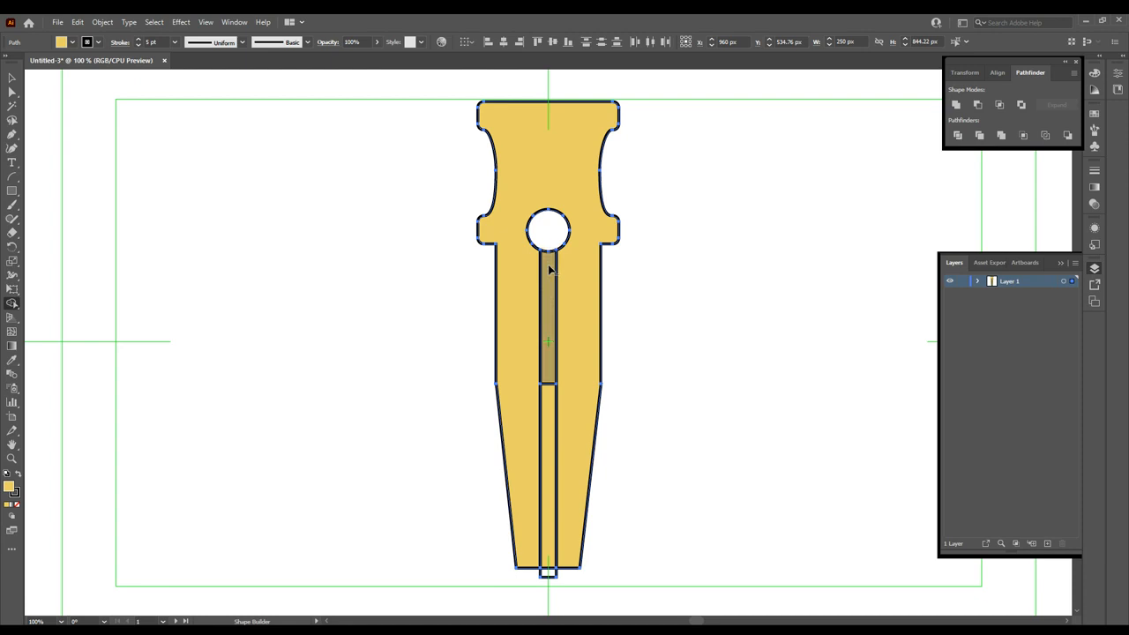
- Cut the upper and lower slot regions out and join the slit to the breather hole
alt+click(547, 380)
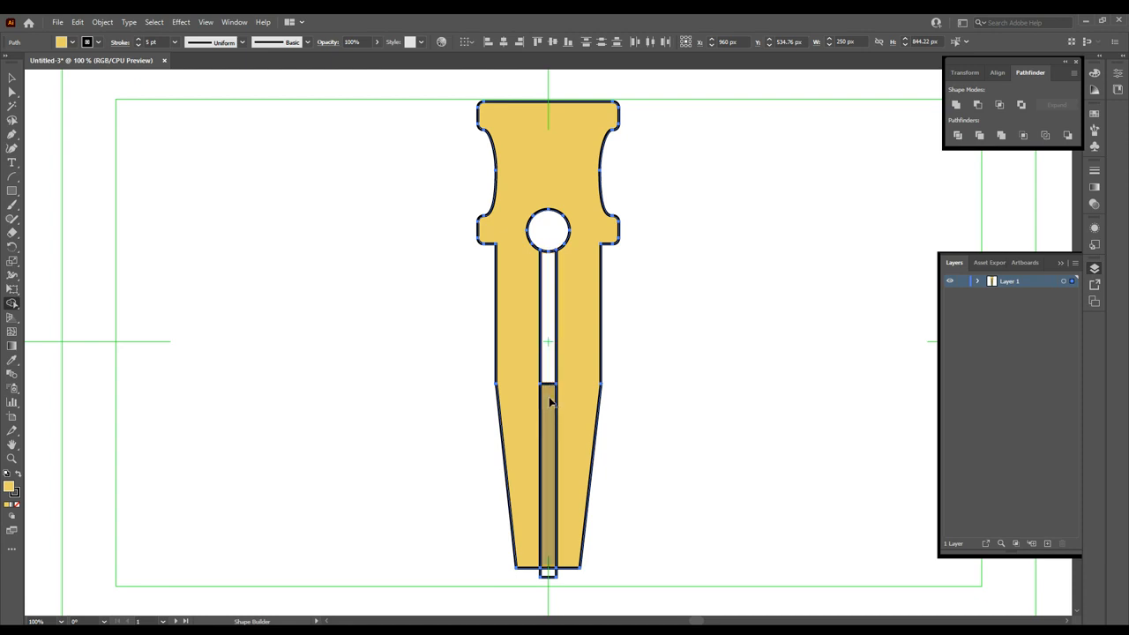
alt+click(547, 406)
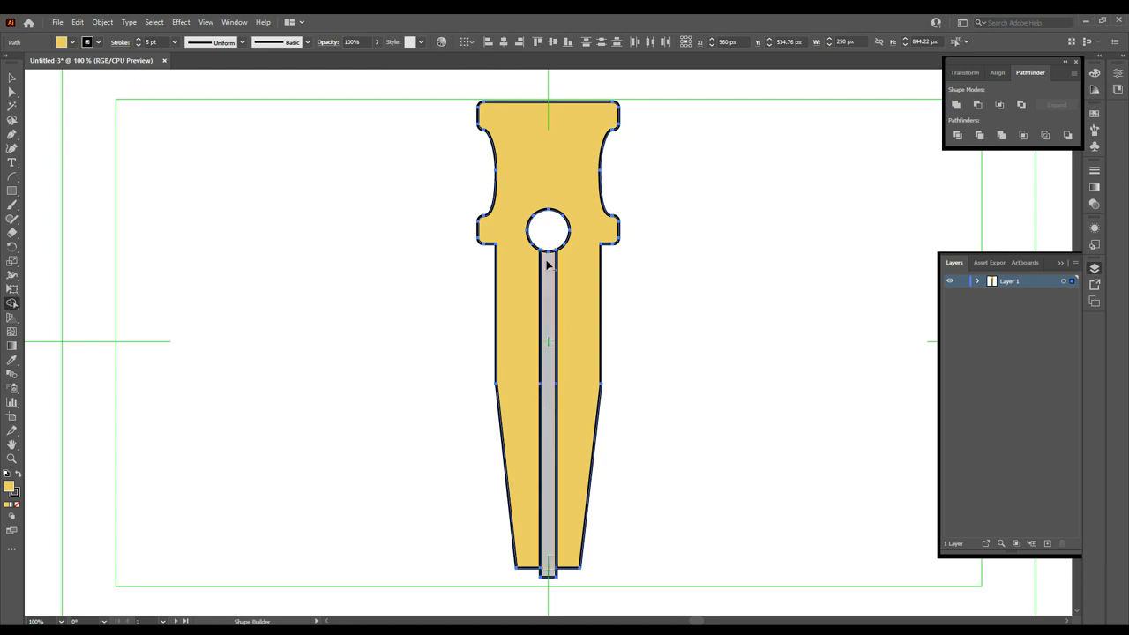
mouse_move(548, 253)
mouse_down()
mouse_move(547, 575)
mouse_move(556, 580)
mouse_up()
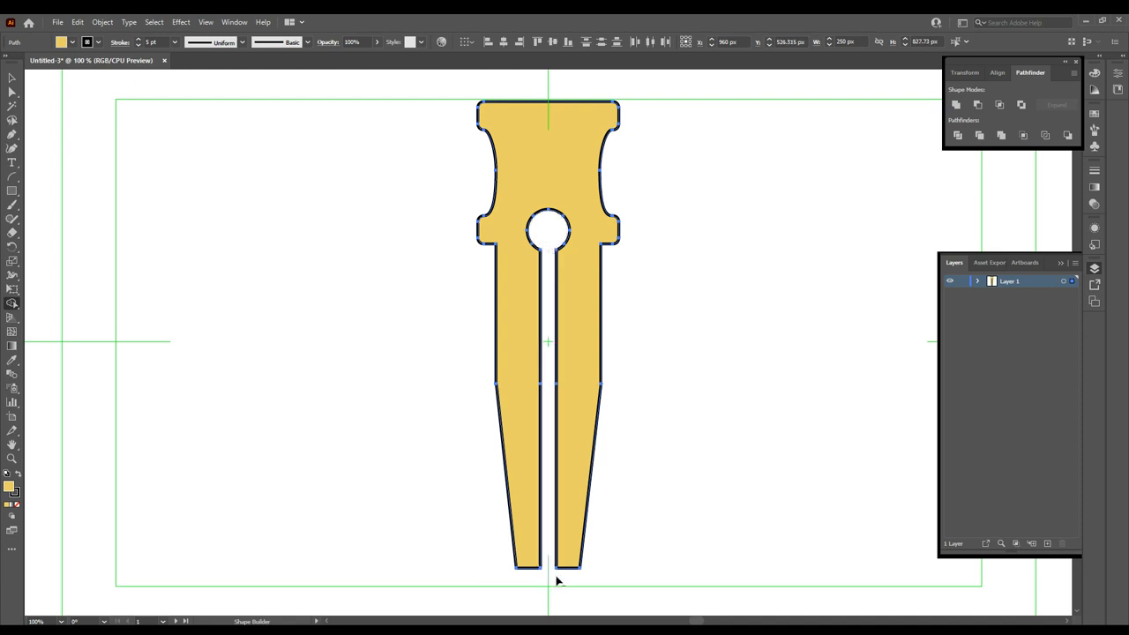
click(12, 92)
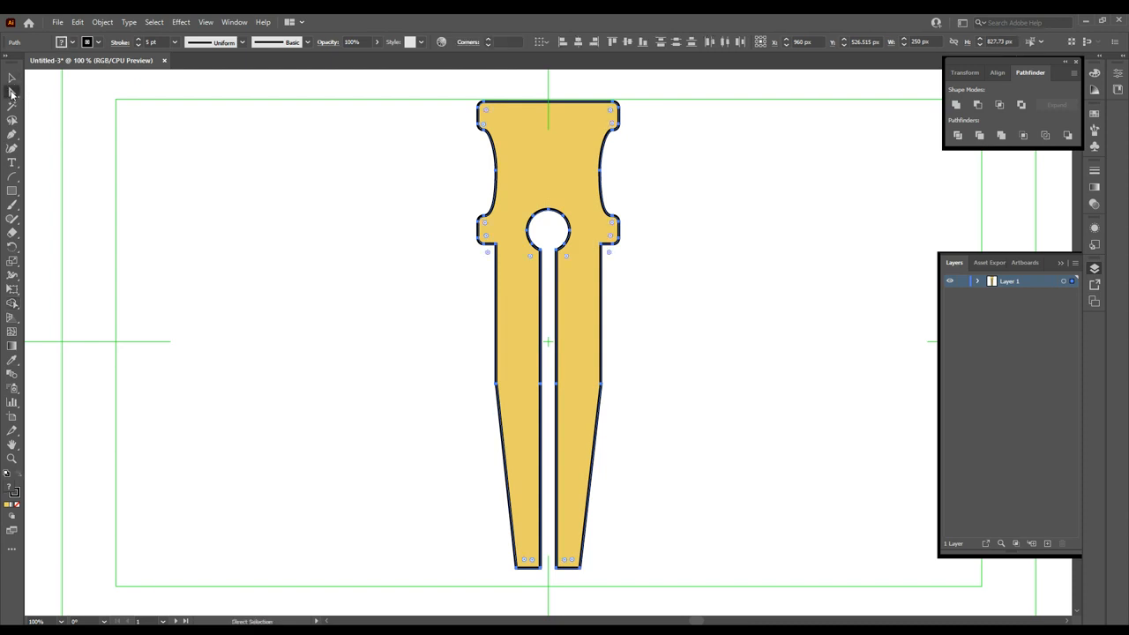
- Drag the left and right mid-height waist anchors outward into pointed diamond shoulders
click(481, 404)
drag(497, 386, 490, 386)
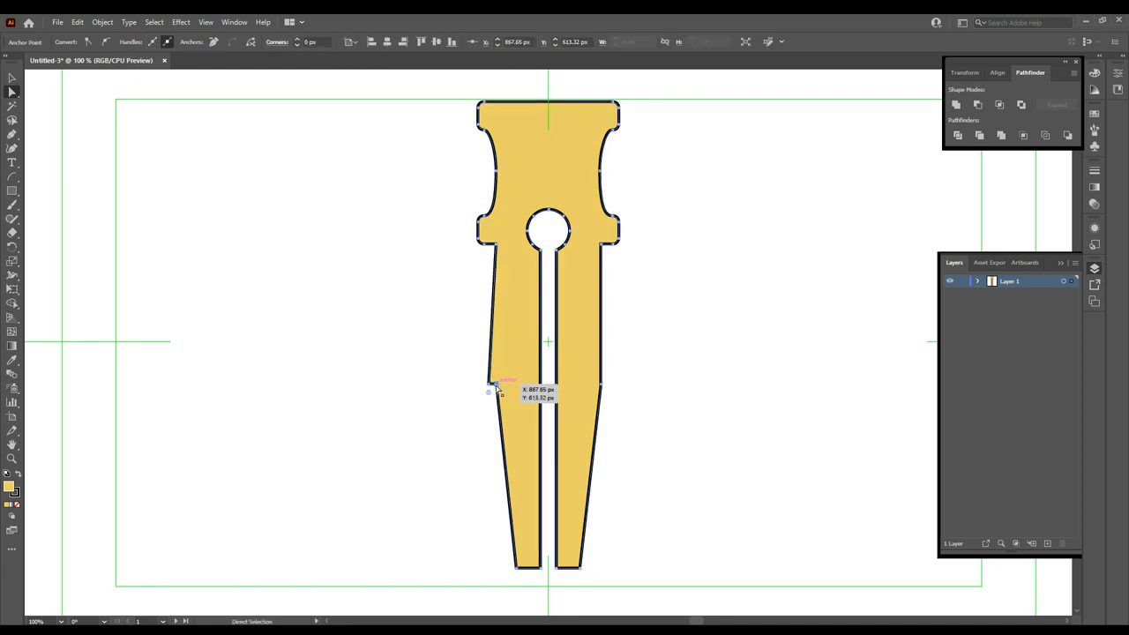
drag(500, 386, 489, 385)
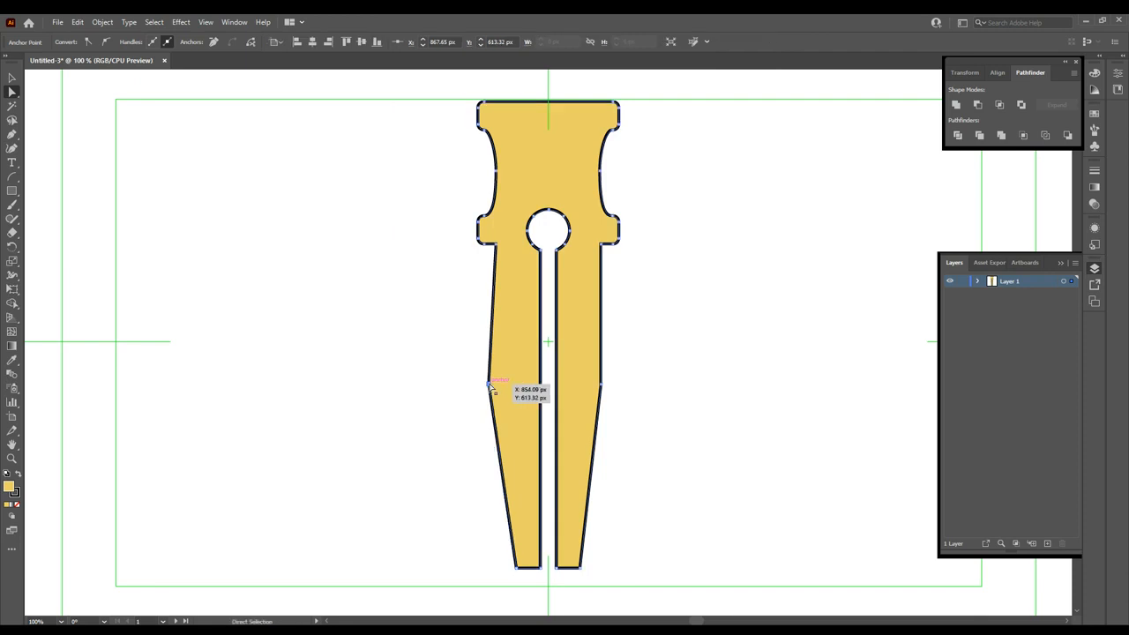
drag(601, 386, 606, 384)
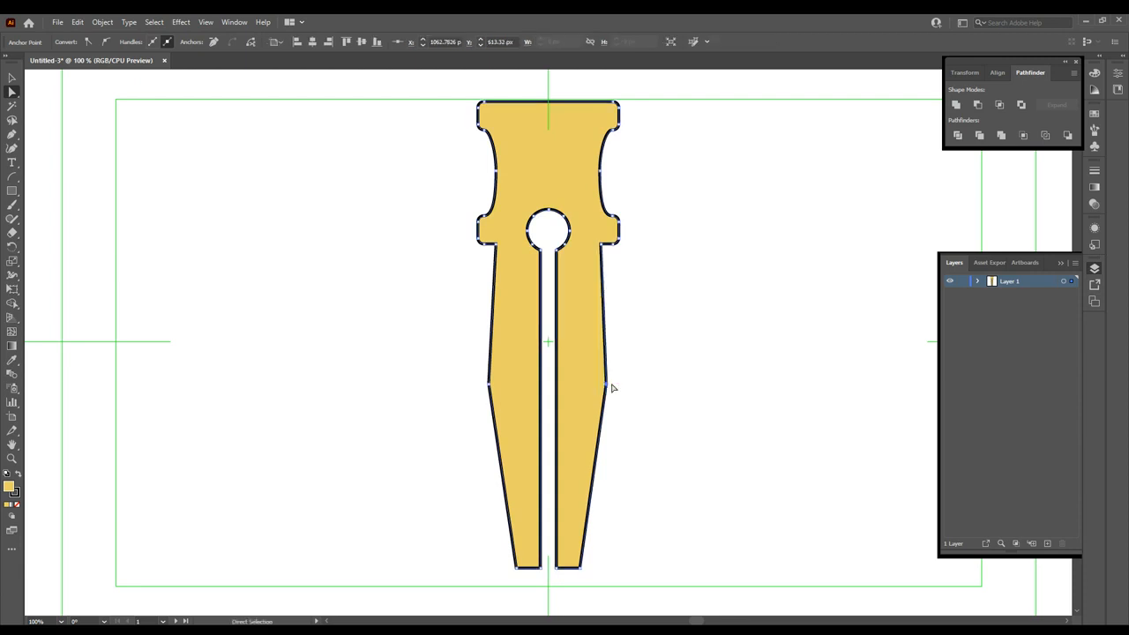
click(602, 391)
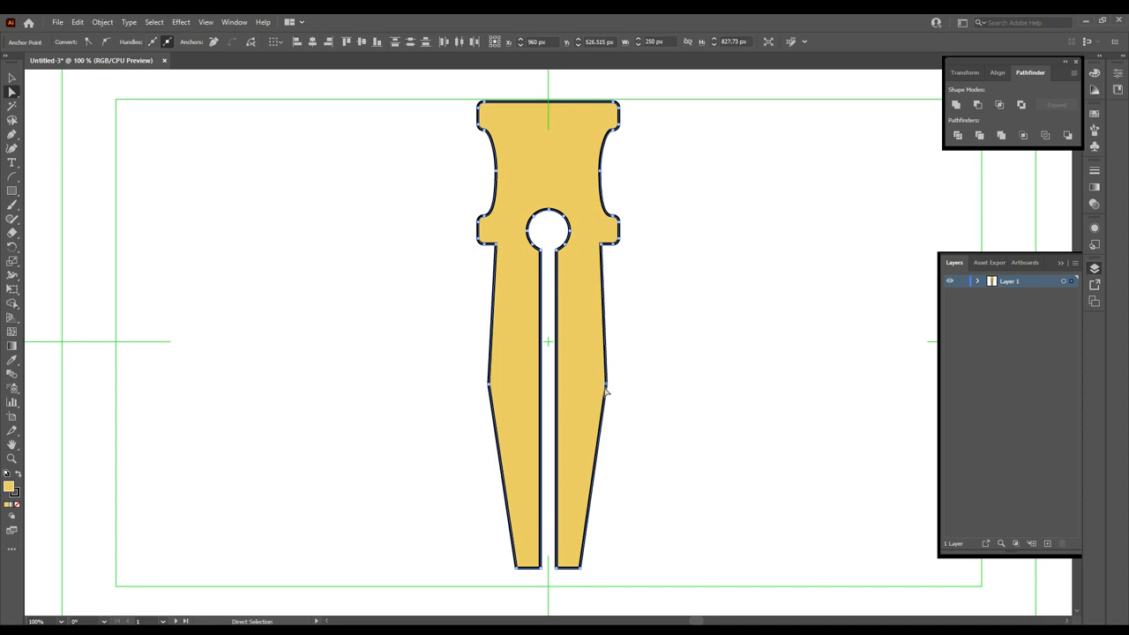
drag(607, 388, 622, 386)
drag(467, 371, 483, 388)
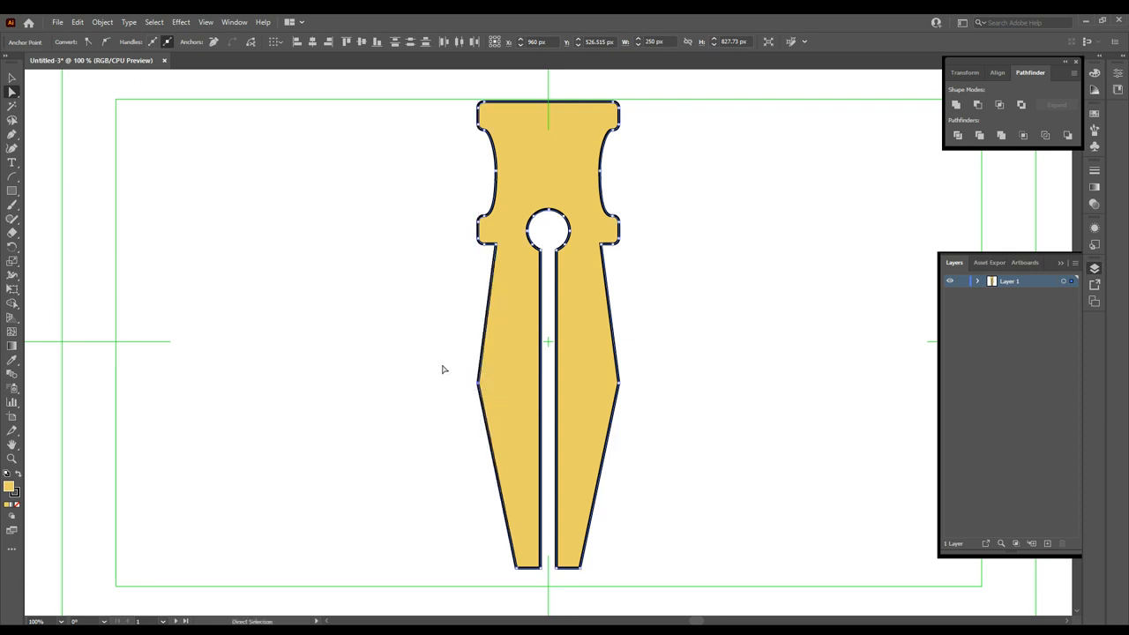
click(448, 320)
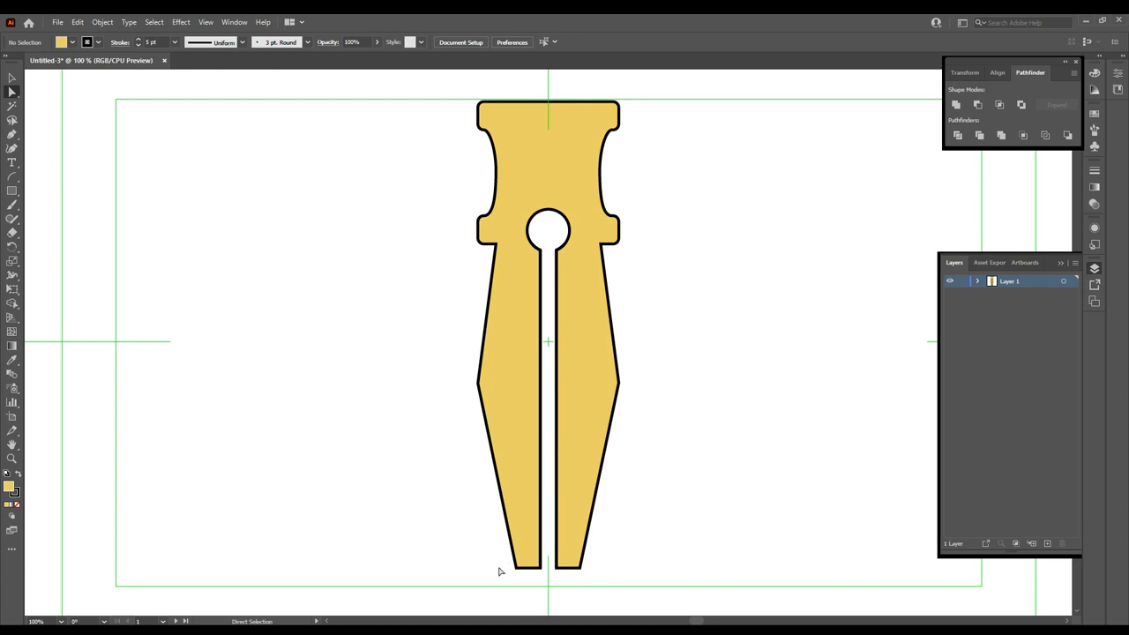
- Select the bottom anchors of both prongs and raise them twice to shorten the tips
drag(605, 584, 481, 551)
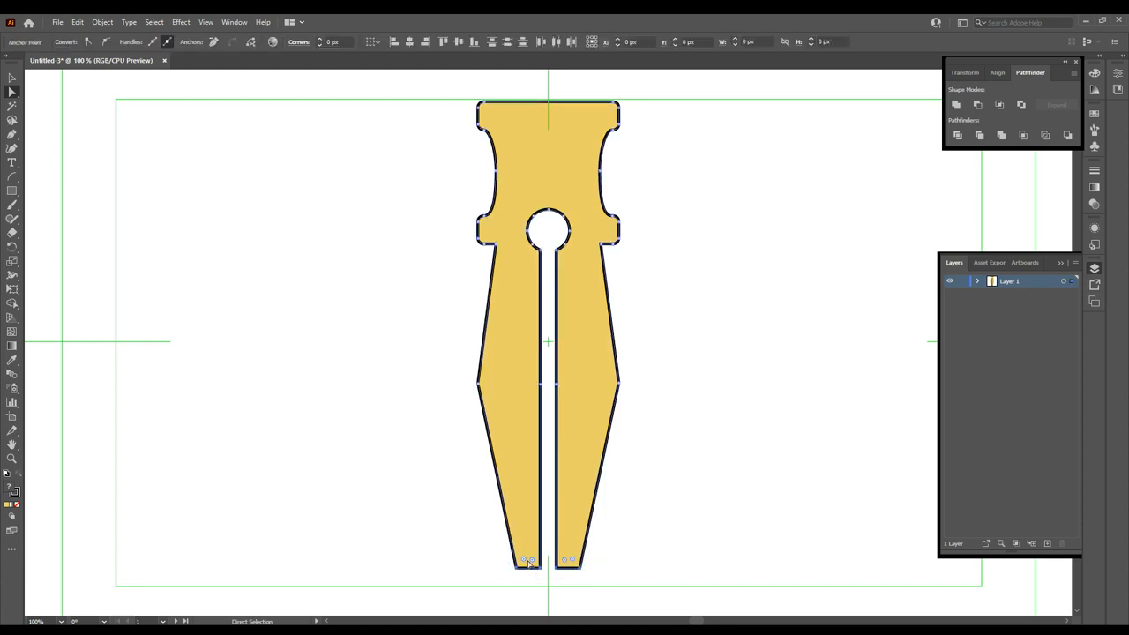
drag(541, 571, 533, 537)
drag(643, 553, 444, 354)
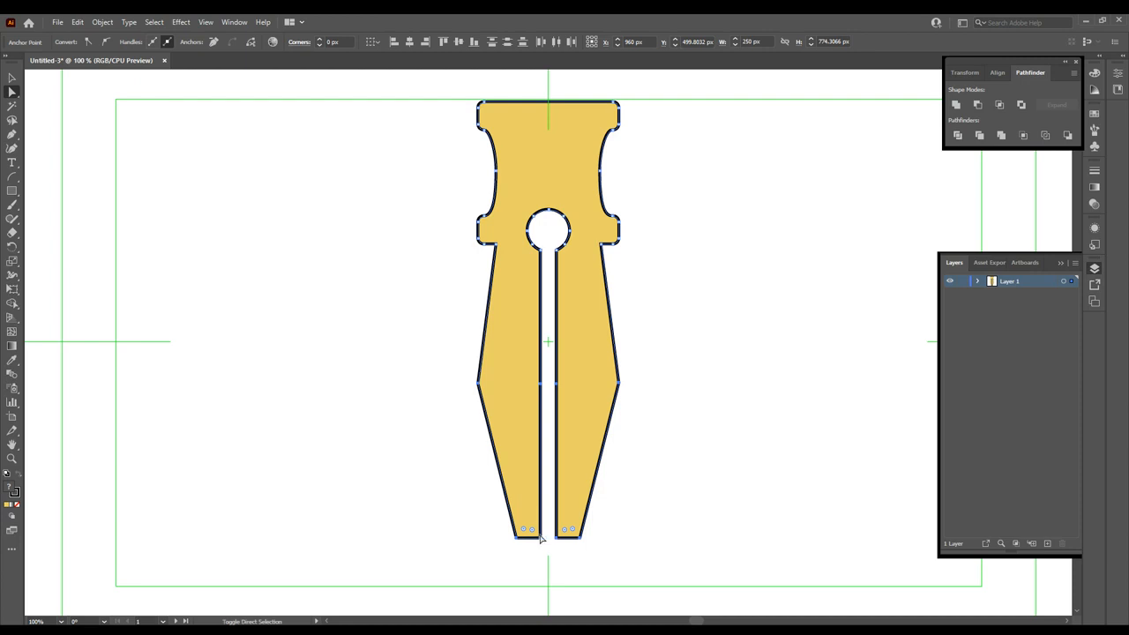
drag(540, 538, 540, 523)
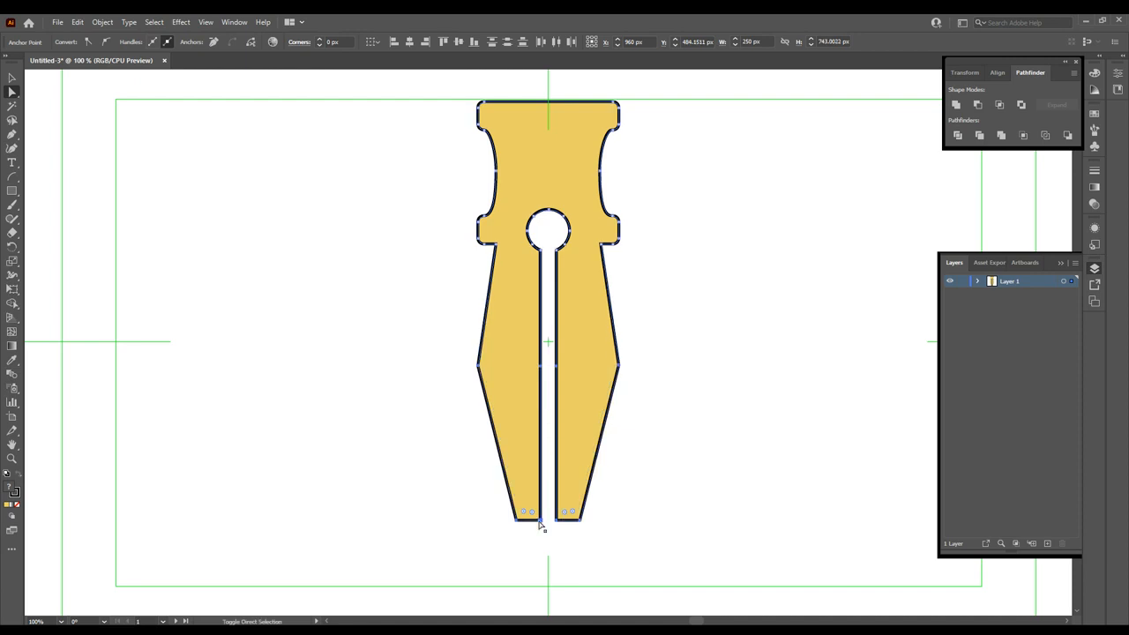
click(671, 496)
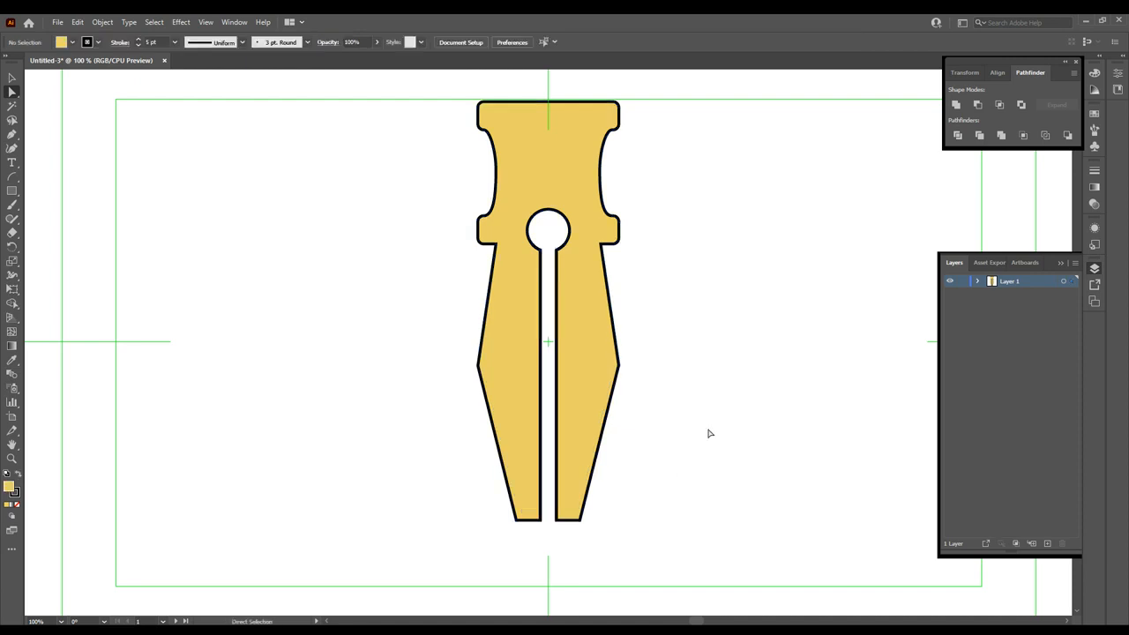